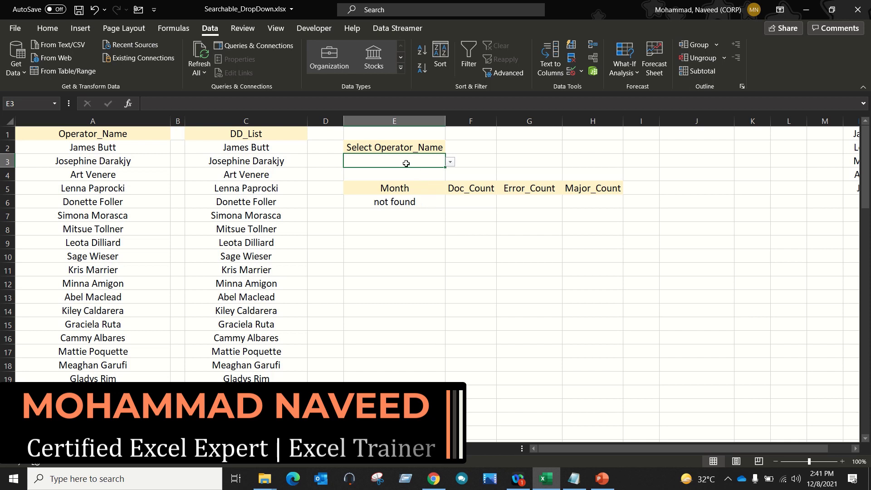
Enter Len as the search keyword in cell E3 and show the matching operators in its drop-down list
click(450, 162)
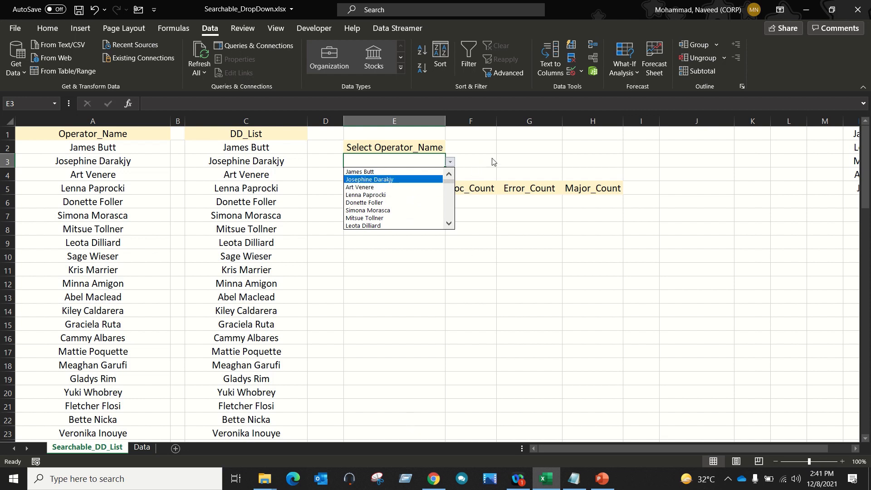
key(Escape)
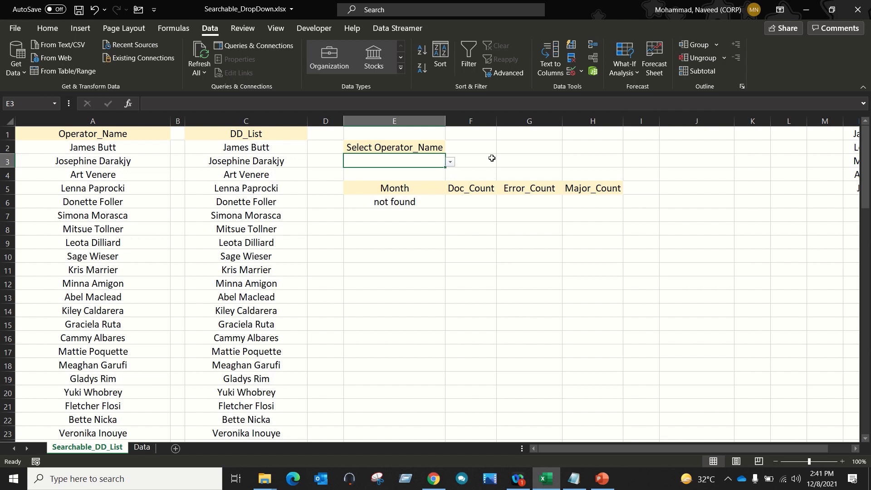
text(Len)
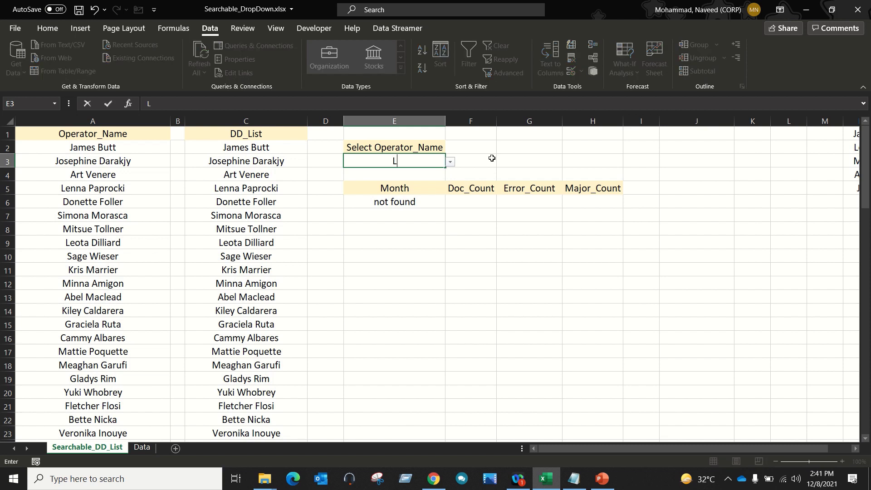
click(451, 162)
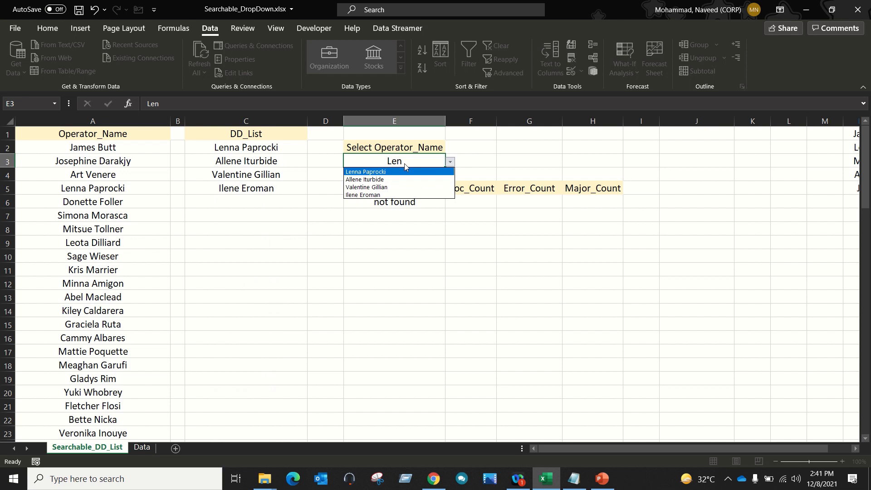
click(483, 167)
Replace the keyword in E3 with Mal, show its matching operators, and clear the cell to check the full list
text(Mal)
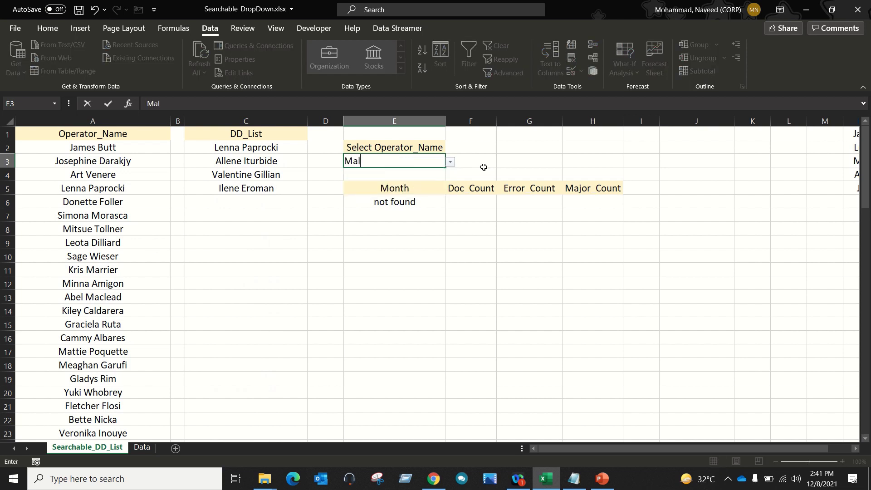
click(450, 163)
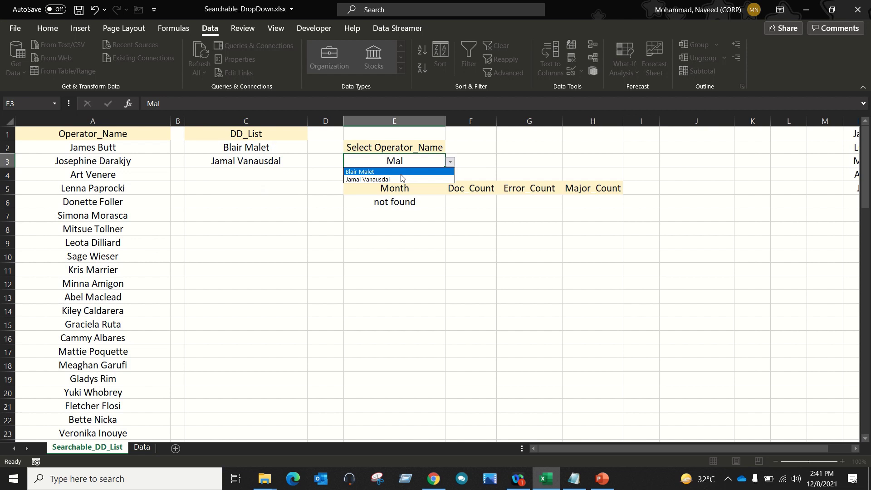
key(Escape)
key(Delete)
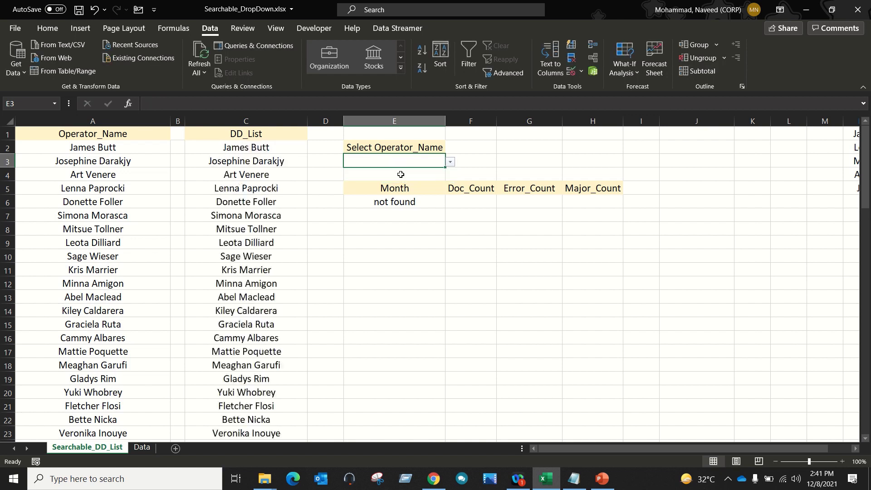
click(450, 162)
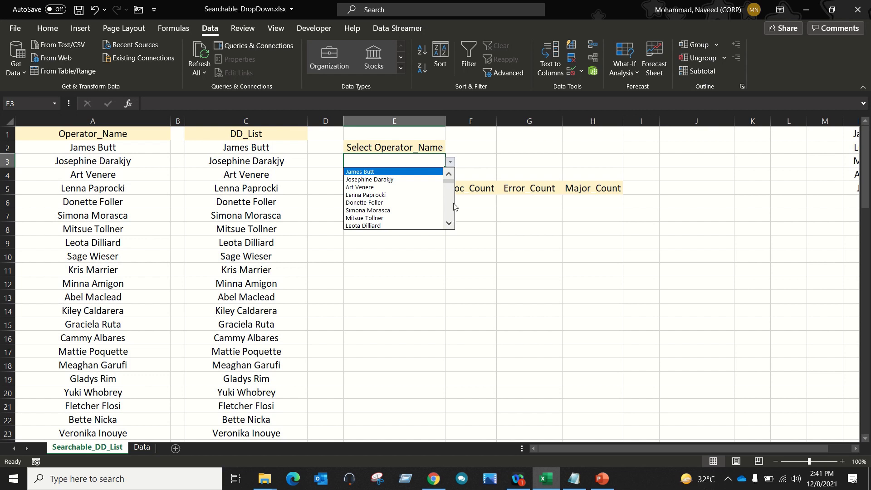
click(472, 163)
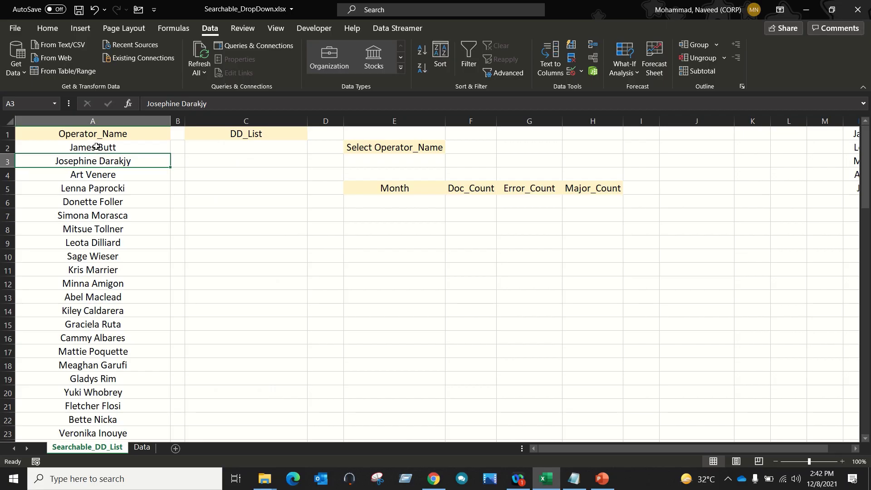
Review the Operator_Name list, the records on the Data sheet, and the E3 selection cell with the result area E6:H8
drag(98, 146, 94, 290)
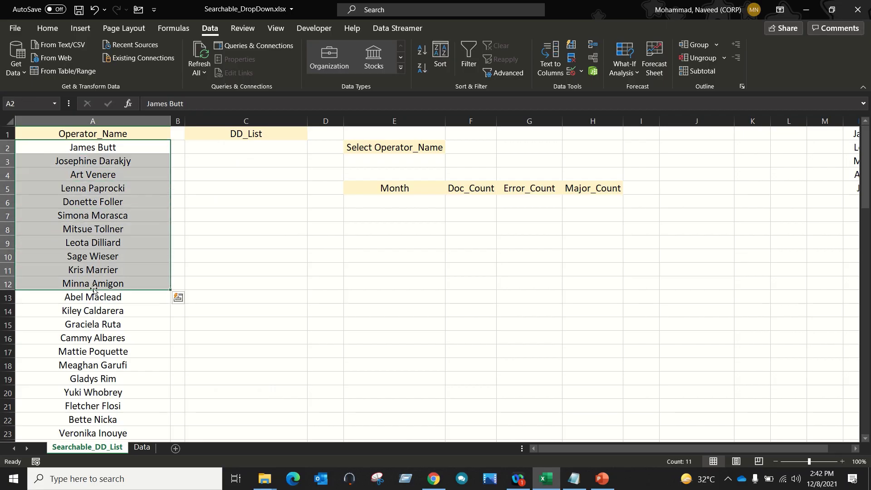
click(106, 245)
key(ctrl+Page_Down)
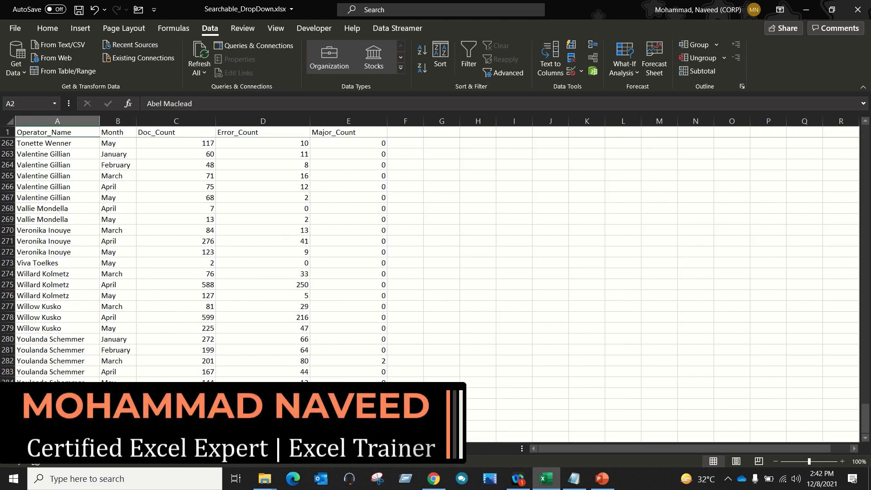
key(ctrl+Page_Up)
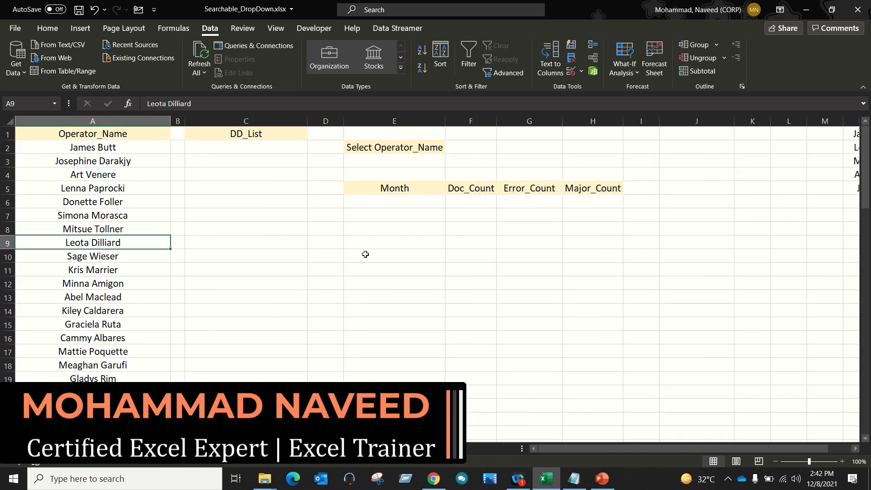
click(403, 164)
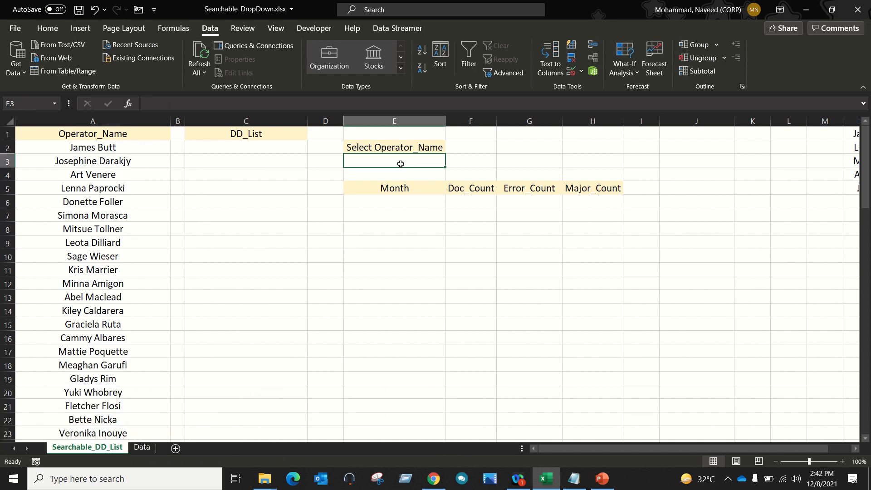
drag(399, 203, 592, 227)
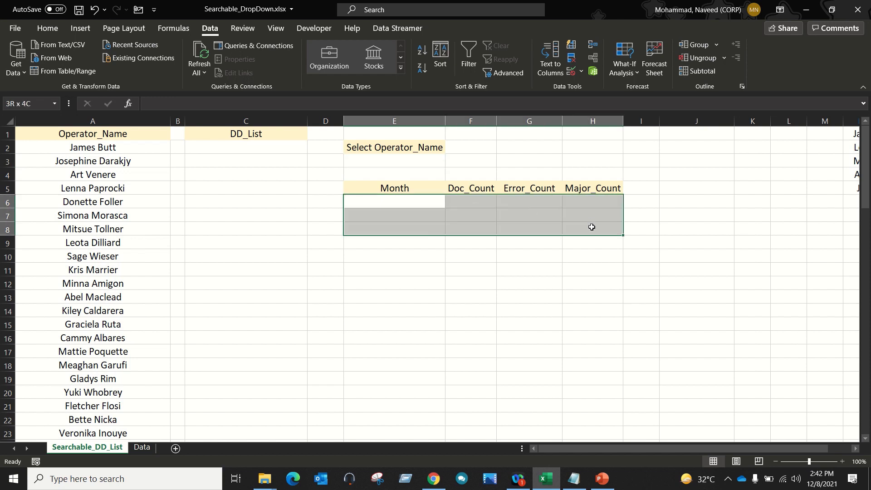
Enter the keyword Len in cell E3 under Select Operator_Name
key(ctrl+z)
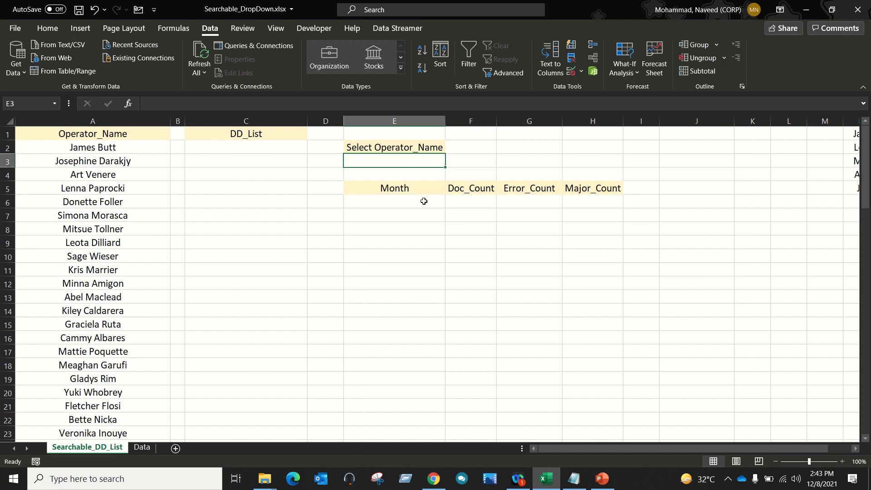
text(Len)
key(Return)
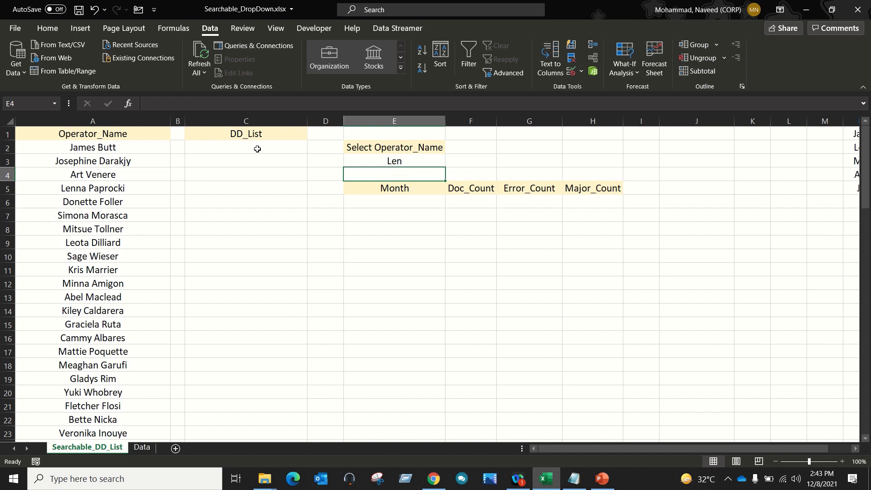
drag(257, 149, 256, 231)
click(257, 202)
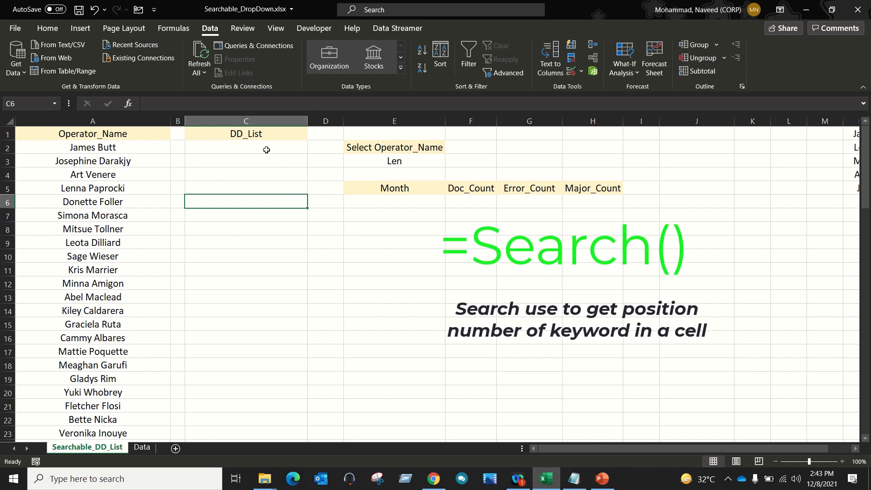
drag(265, 149, 264, 207)
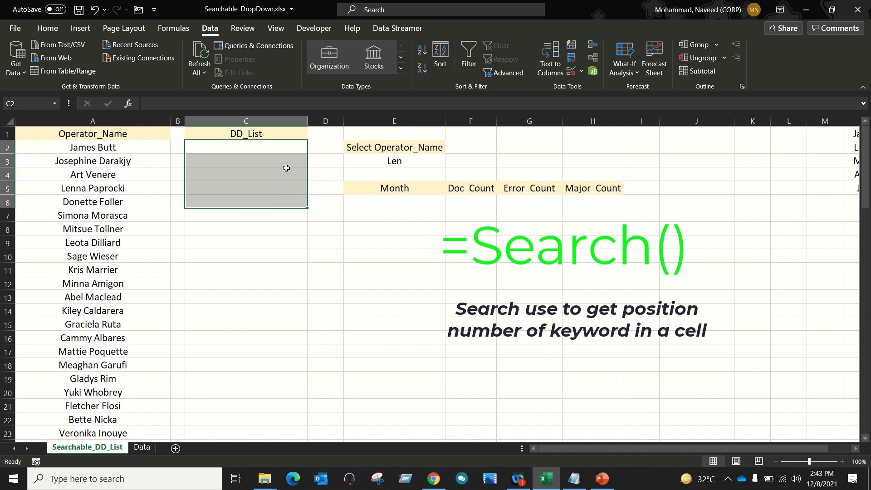
Enter the formula =SEARCH(E3,A2:A85) in cell C2 under DD_List to find the keyword's position in every operator name
click(282, 148)
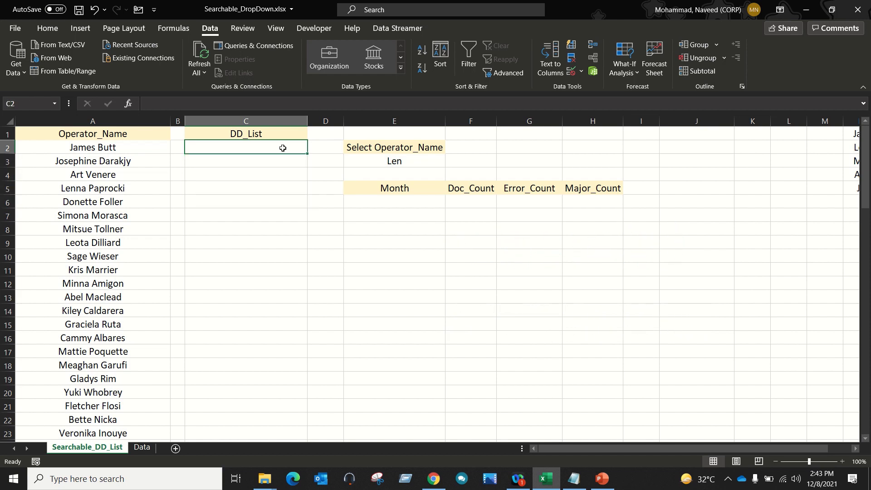
text(=sea)
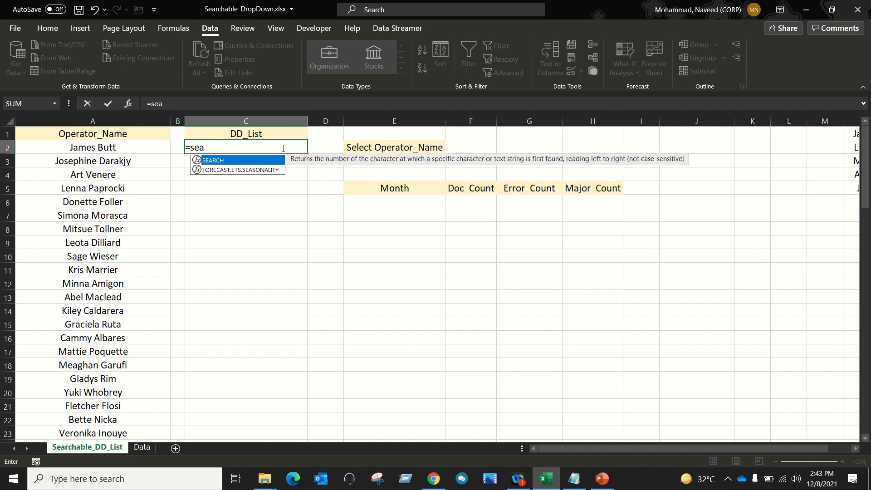
key(Tab)
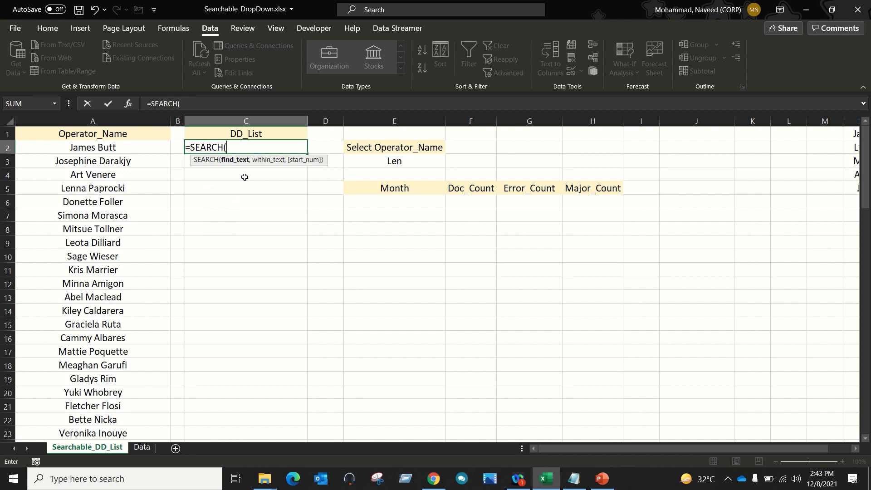
click(394, 162)
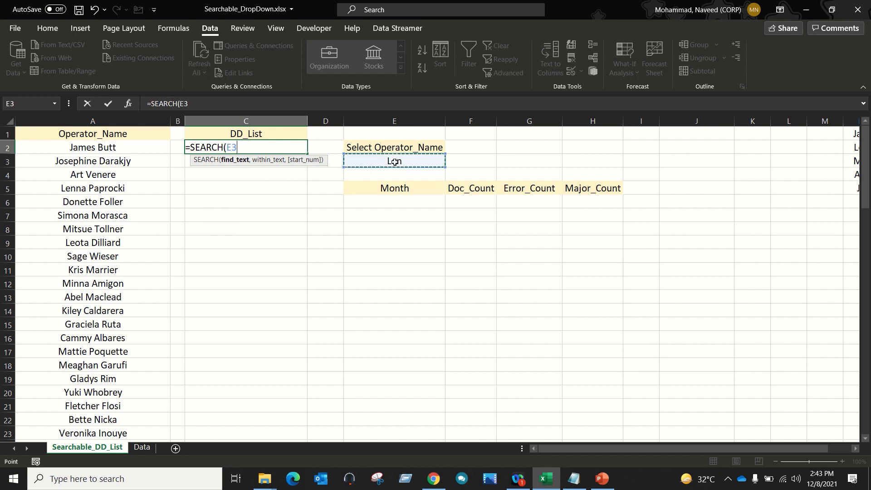
text(,)
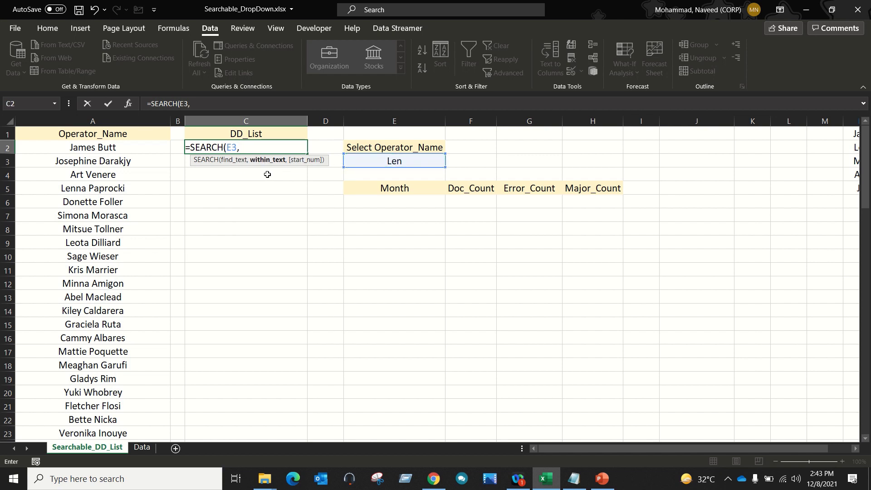
click(130, 148)
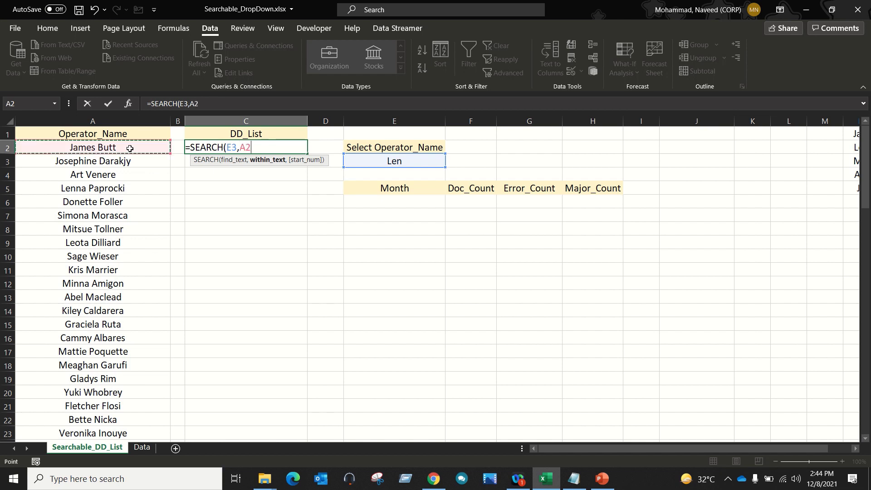
key(ctrl+shift+Down)
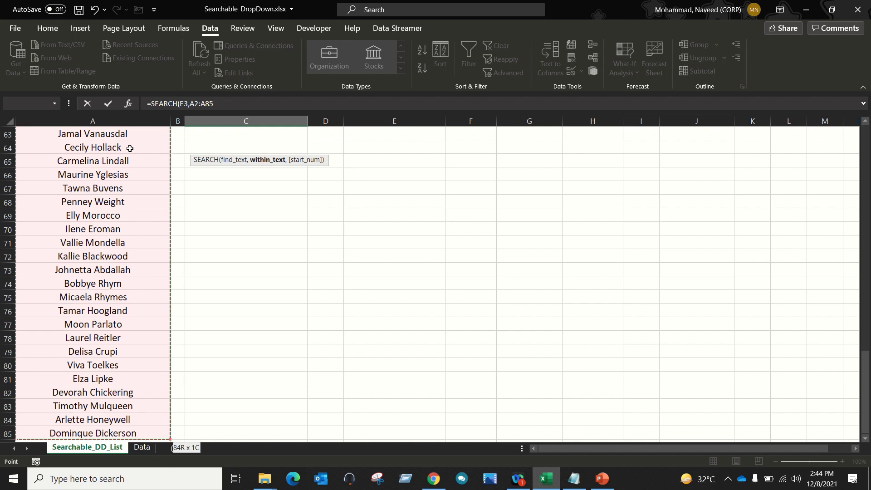
text(,)
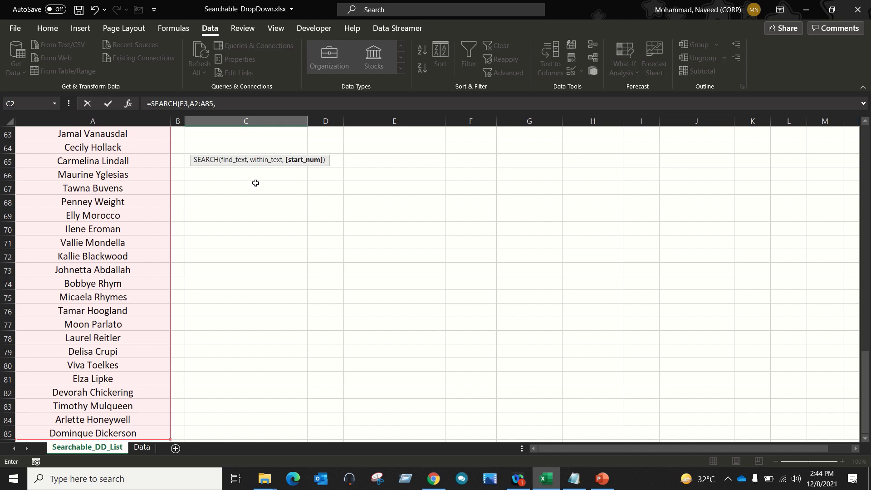
text())
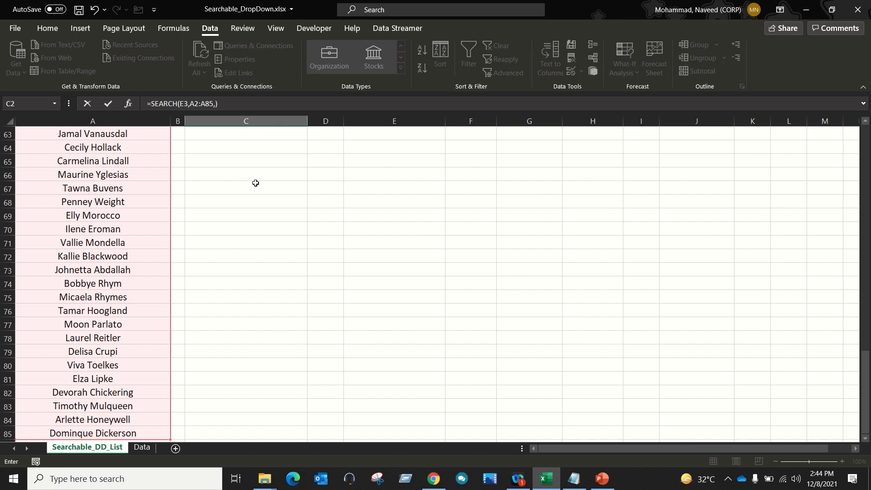
key(Left)
key(BackSpace)
key(Return)
Compare the SEARCH results in the DD_List column with the keyword in E3 and the operator names
scroll(255, 183, up, 20)
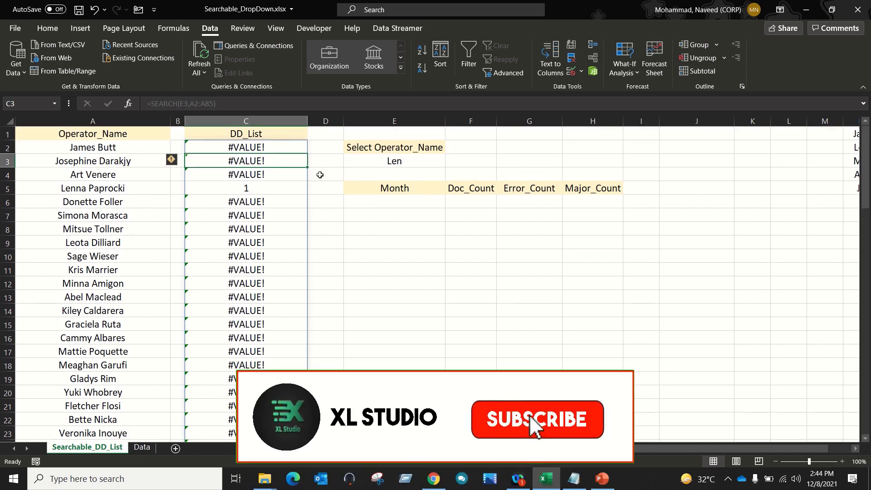
click(394, 161)
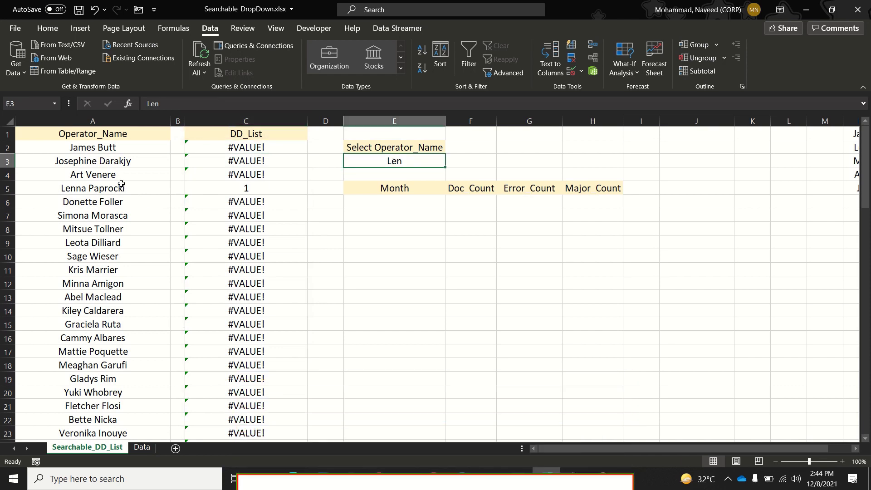
click(219, 187)
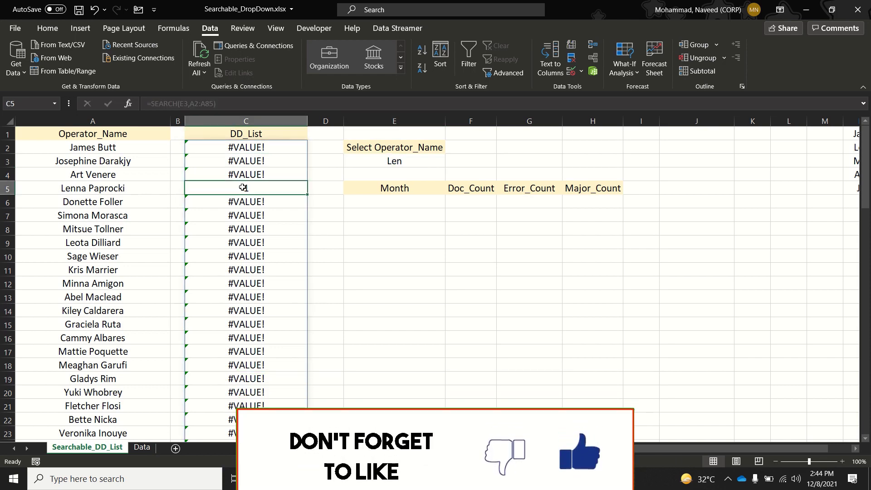
click(244, 157)
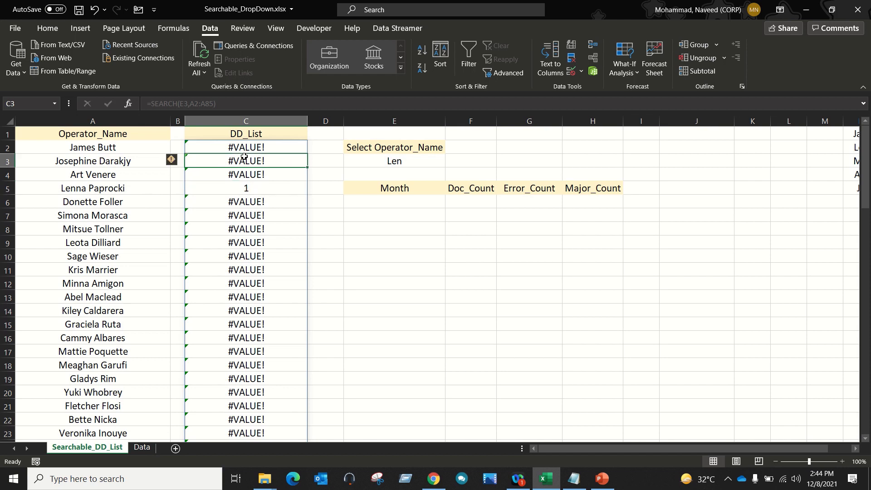
Change the keyword in E3 to Ja and check the updated SEARCH results from C2 down to C7
click(407, 164)
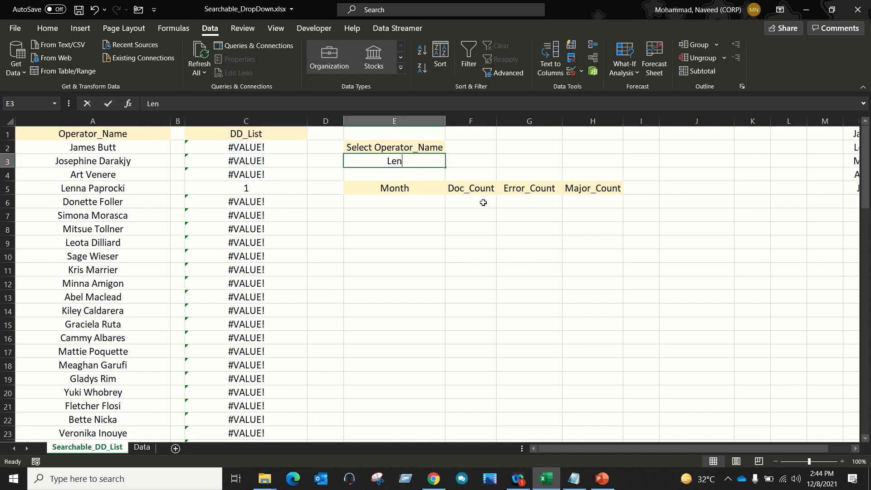
text(Ja)
key(Return)
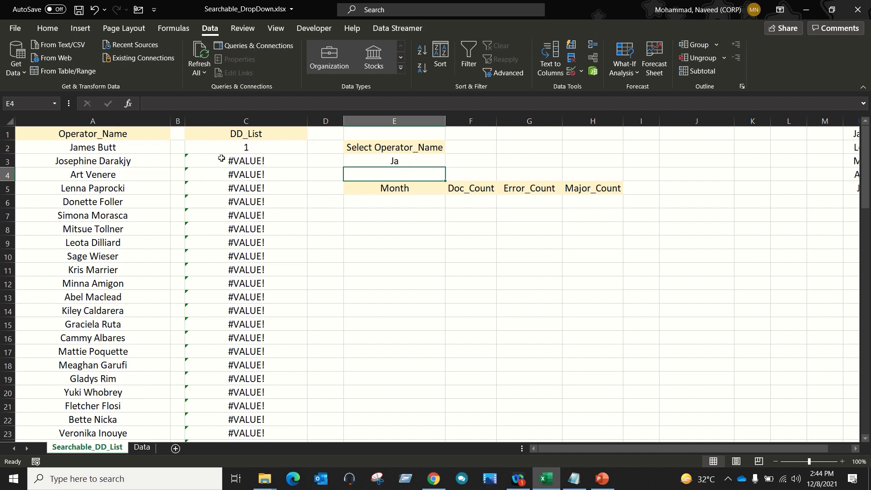
click(253, 150)
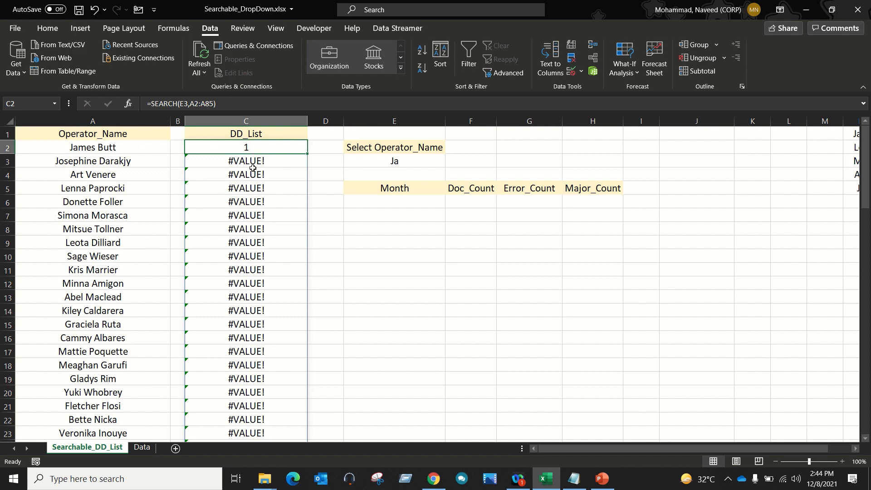
drag(257, 162, 256, 212)
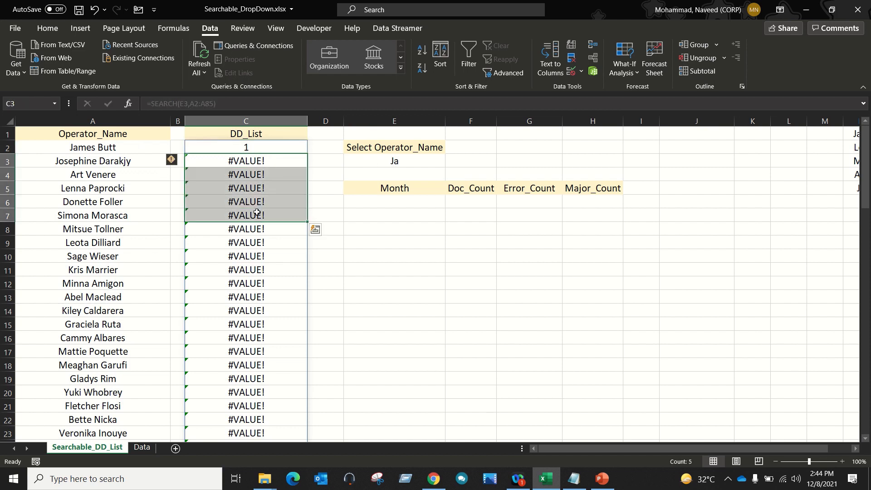
Wrap the SEARCH formula in cell C2 in ISNUMBER, giving =ISNUMBER(SEARCH(E3,A2:A85))
click(254, 187)
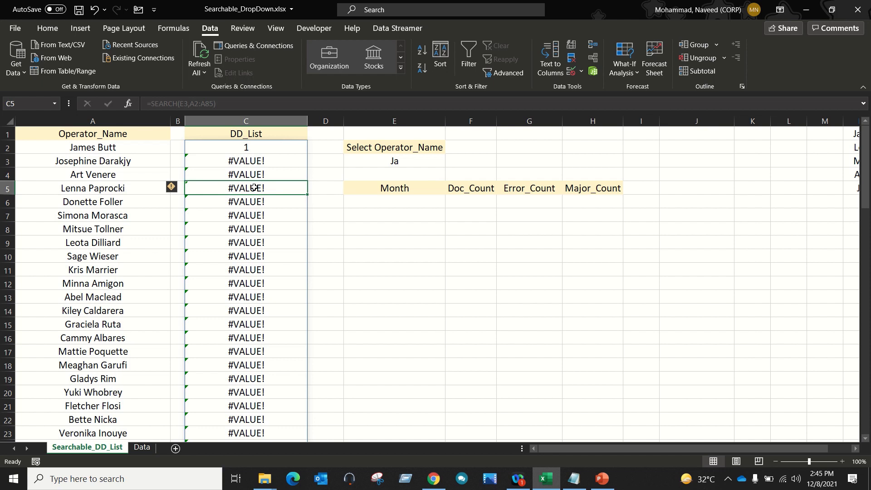
click(257, 153)
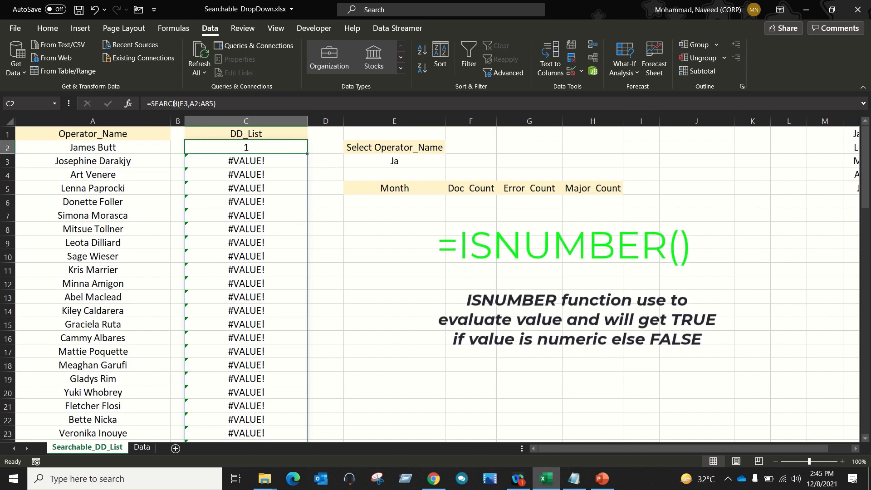
click(152, 104)
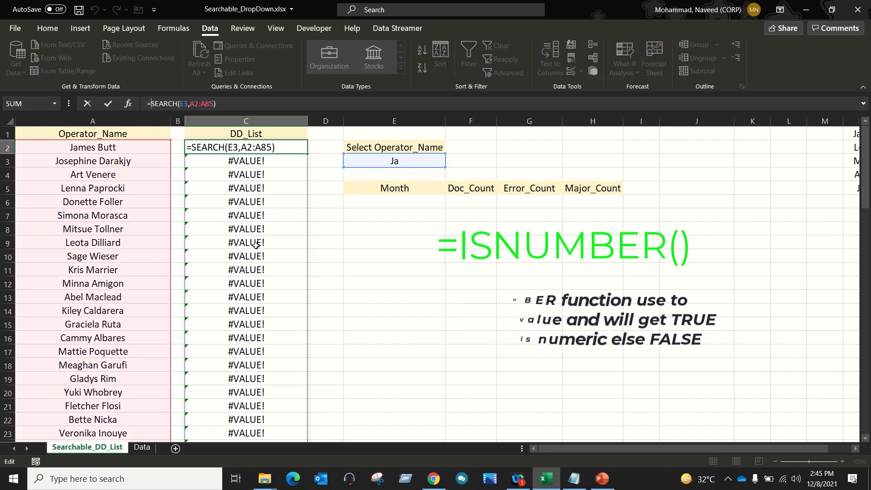
text(ISNUMBER()
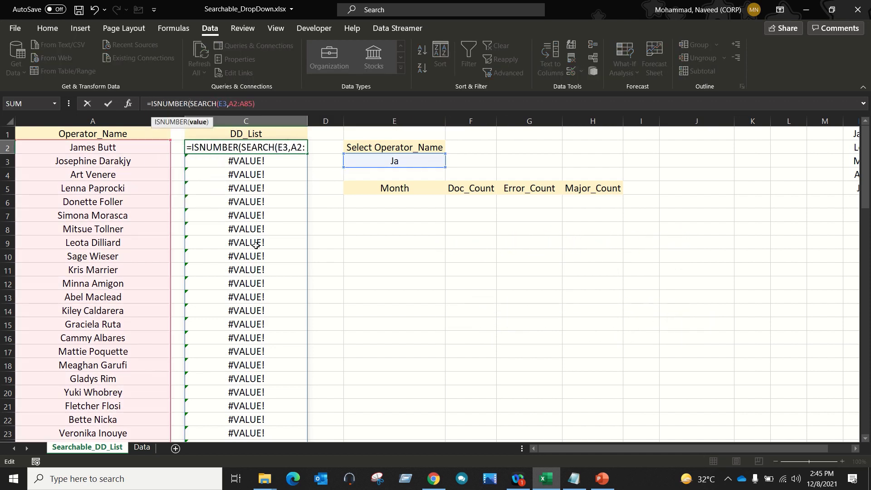
key(End)
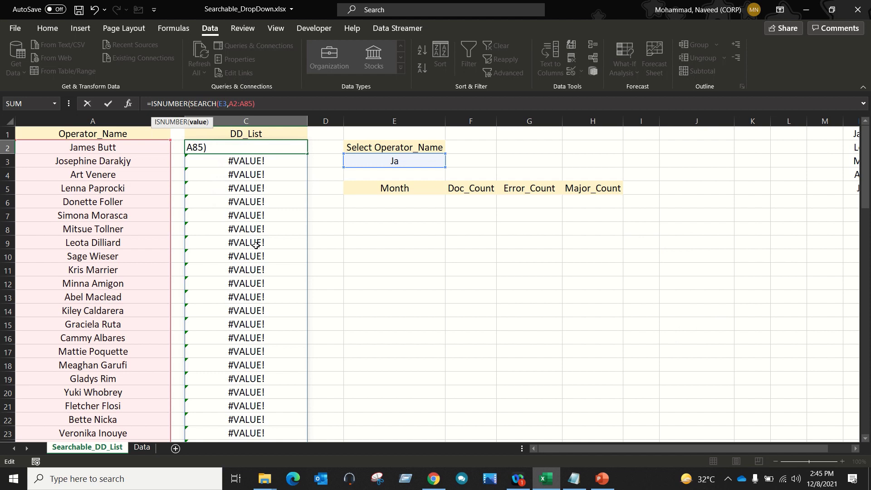
key(Return)
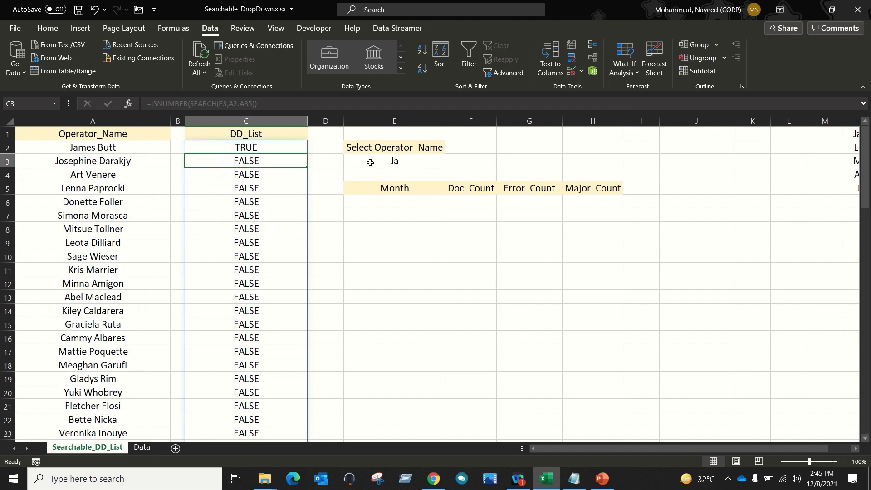
Change the keyword in E3 to Len and check the ISNUMBER result in C5
click(393, 161)
text(Len)
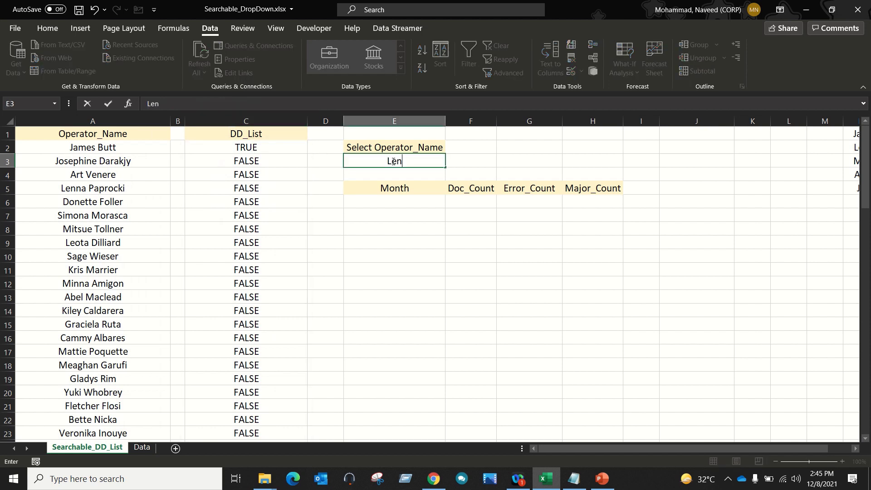
key(Return)
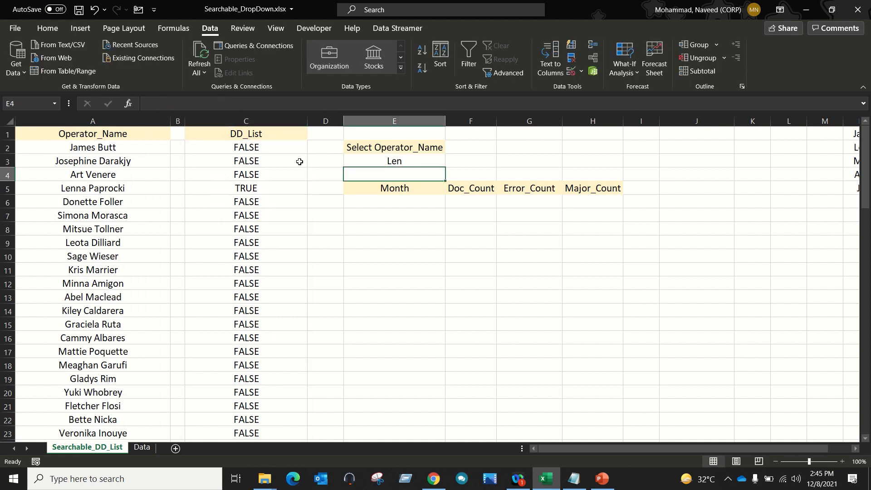
click(261, 188)
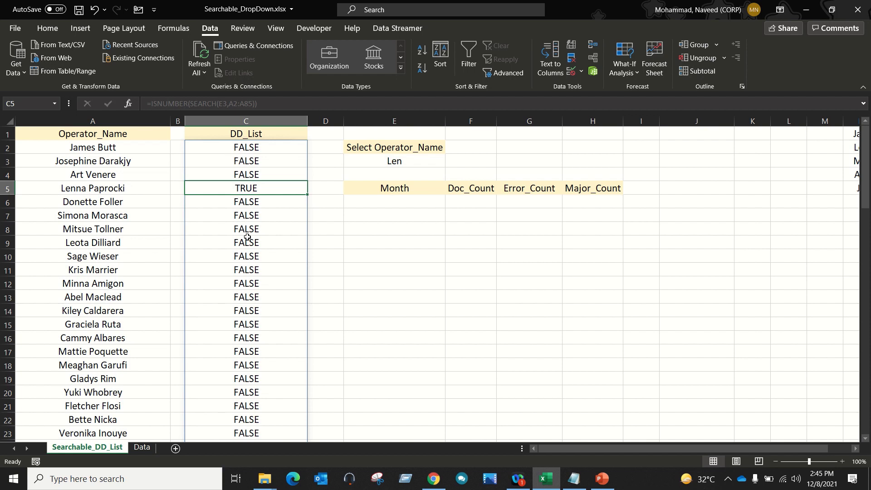
Nest the ISNUMBER formula in C2 inside FILTER as its include argument, with A2:A85 as the array
click(239, 149)
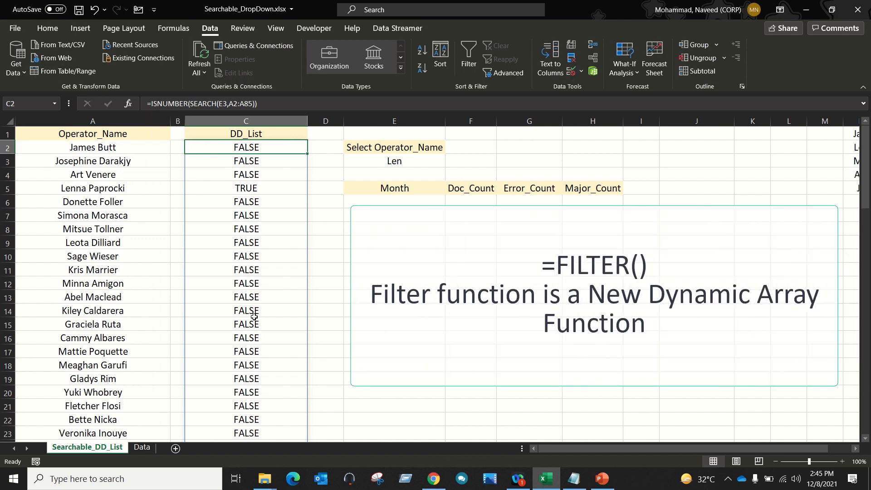
click(151, 103)
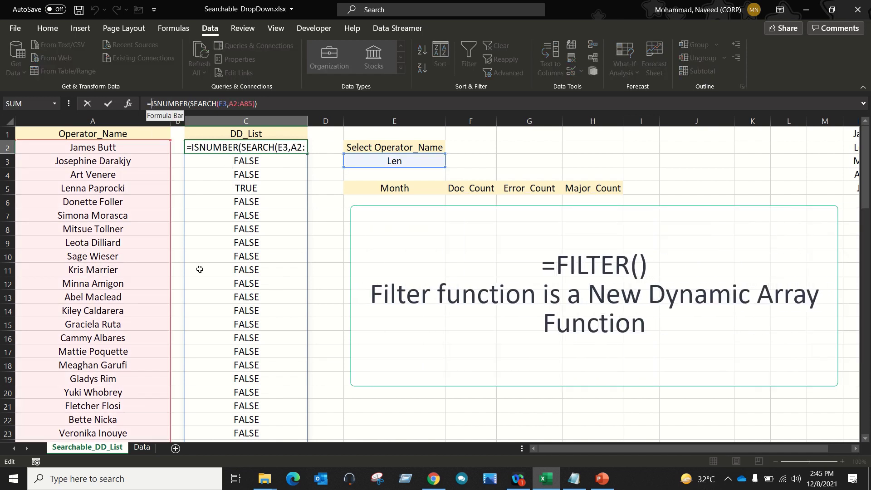
text(Filt)
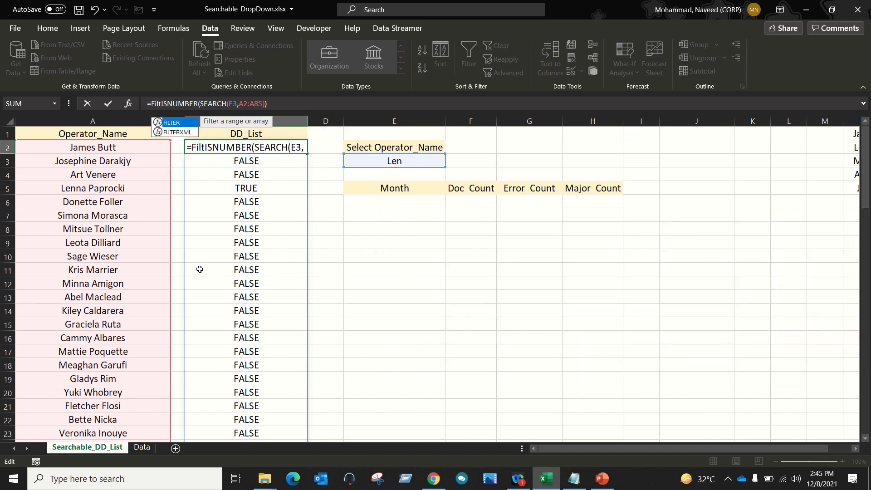
key(Tab)
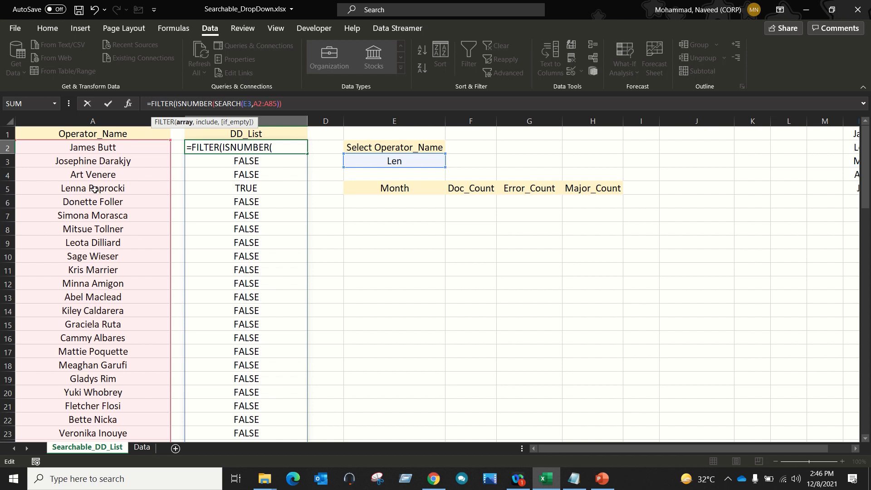
click(104, 148)
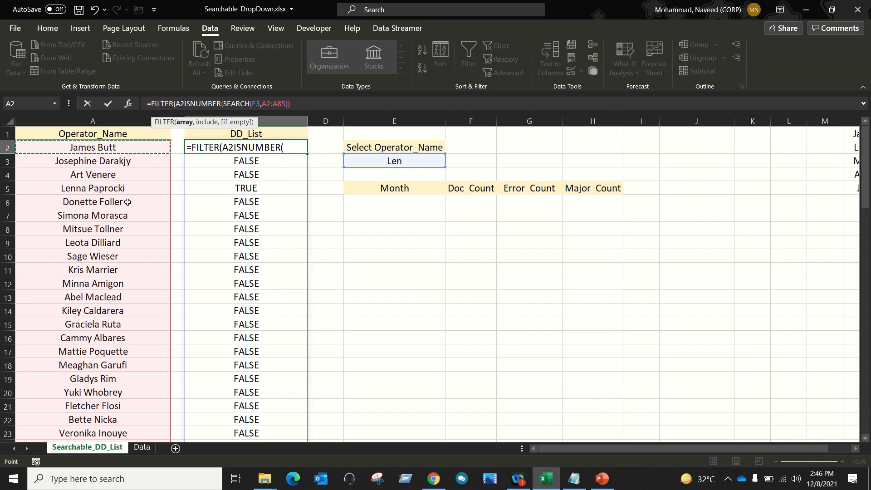
key(ctrl+shift+Down)
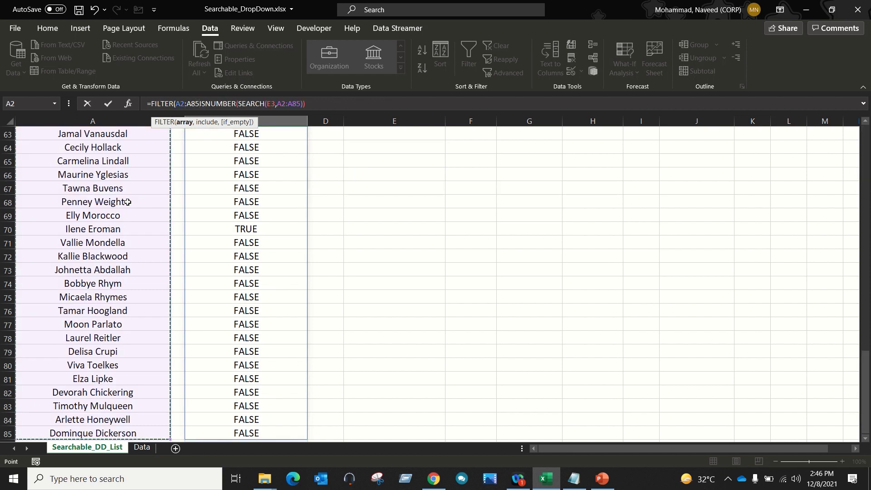
text(,)
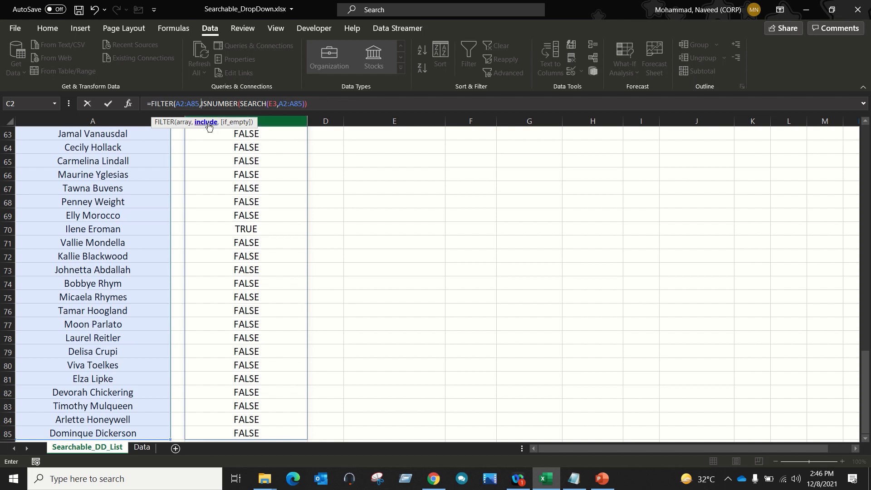
Add "not found" as the FILTER formula's if_empty value, then close and commit the formula
click(326, 104)
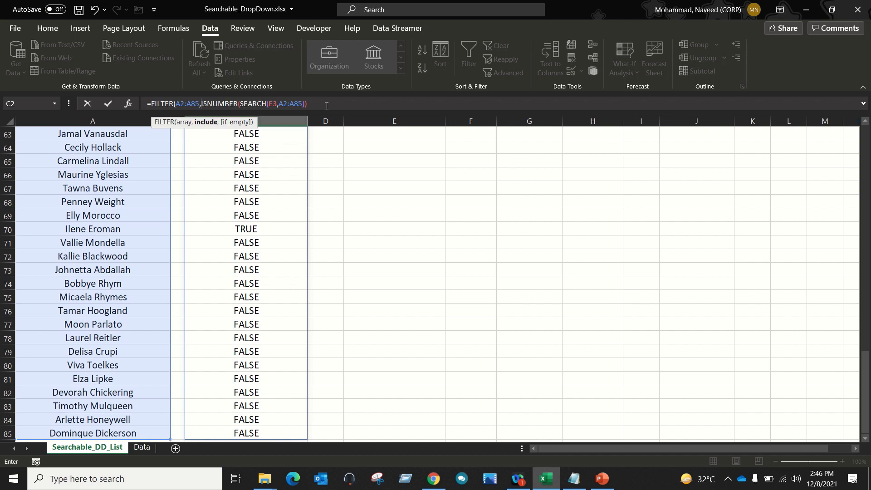
text(,)
text("not foun)
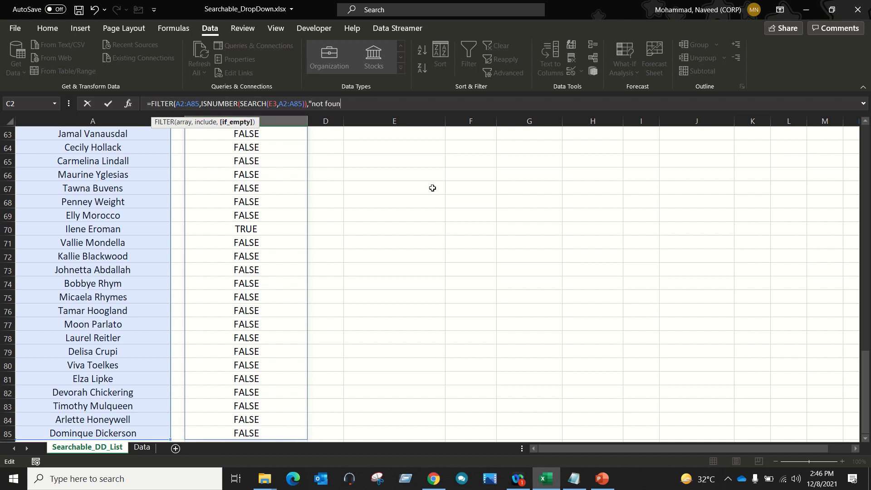
text(d"))
key(Return)
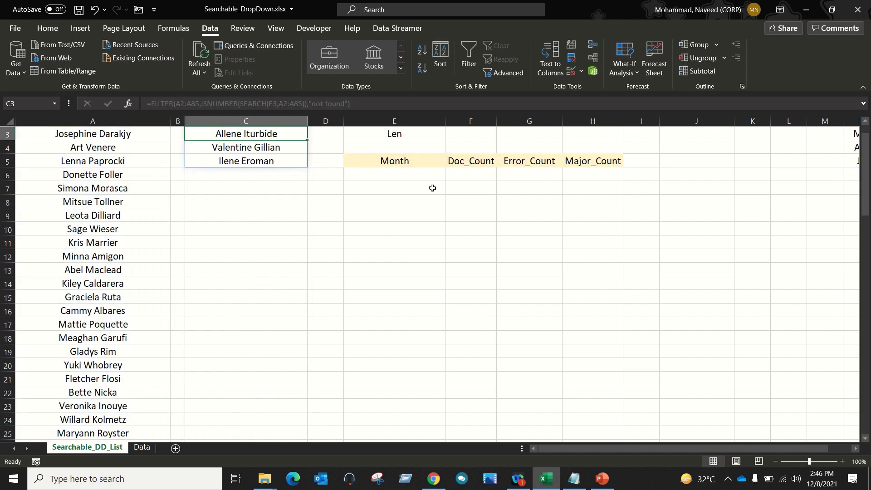
Review the filtered names in DD_List and change the keyword in E3 to Ja
scroll(347, 198, up, 1)
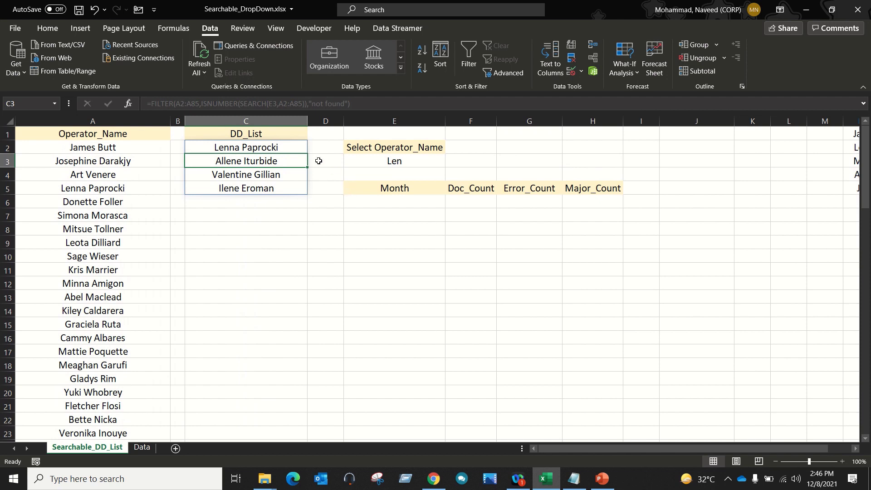
click(270, 147)
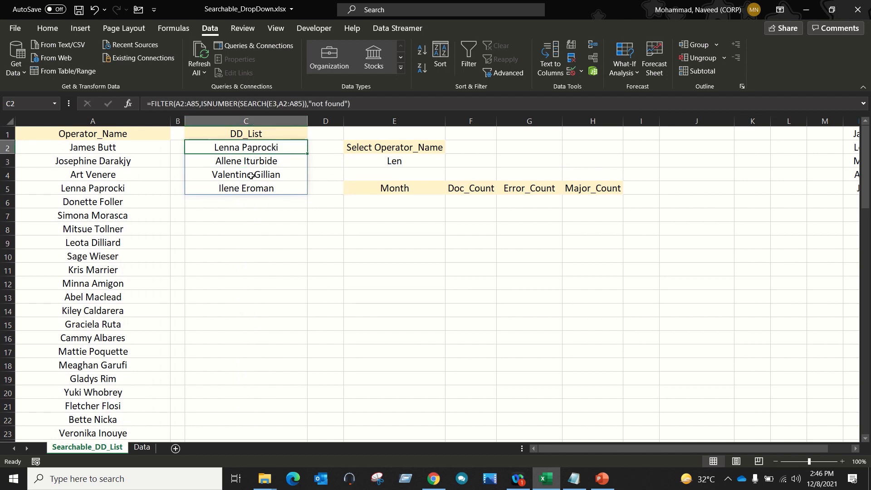
click(406, 162)
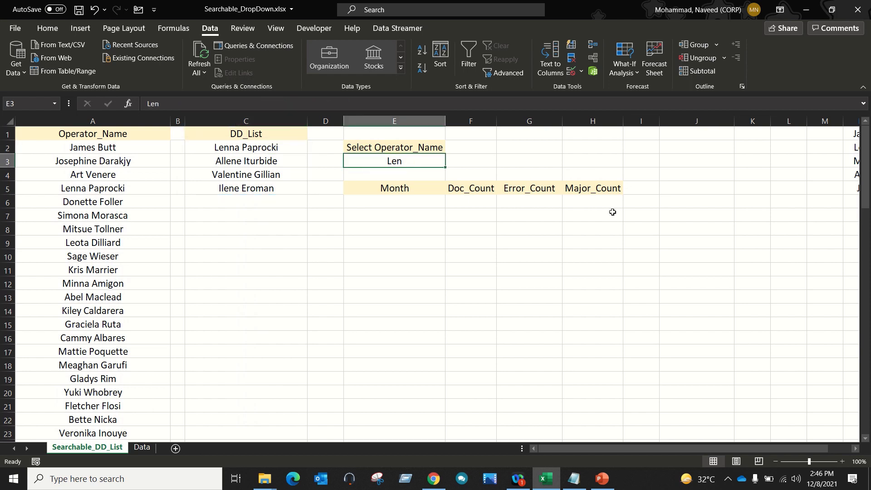
text(Ja)
key(Return)
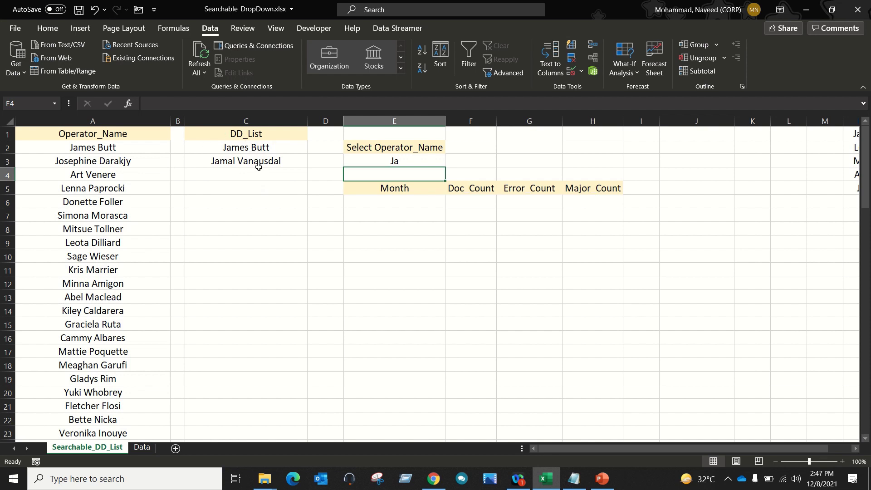
Wrap the FILTER formula in cell C2 in SORT so the matching operator names are listed alphabetically
click(256, 148)
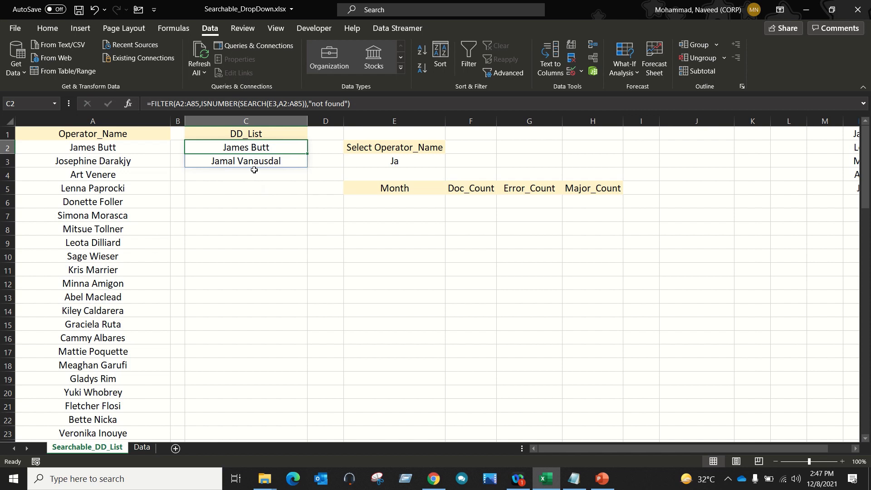
click(152, 105)
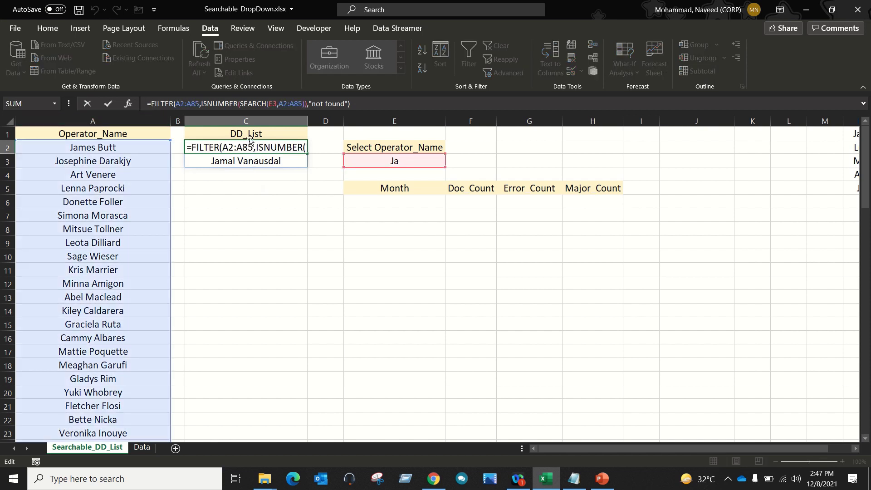
text(sor)
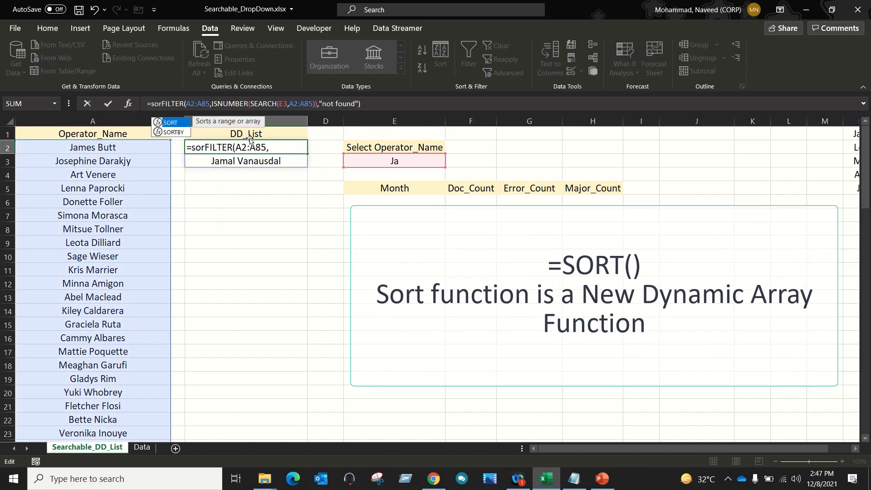
key(Tab)
key(End)
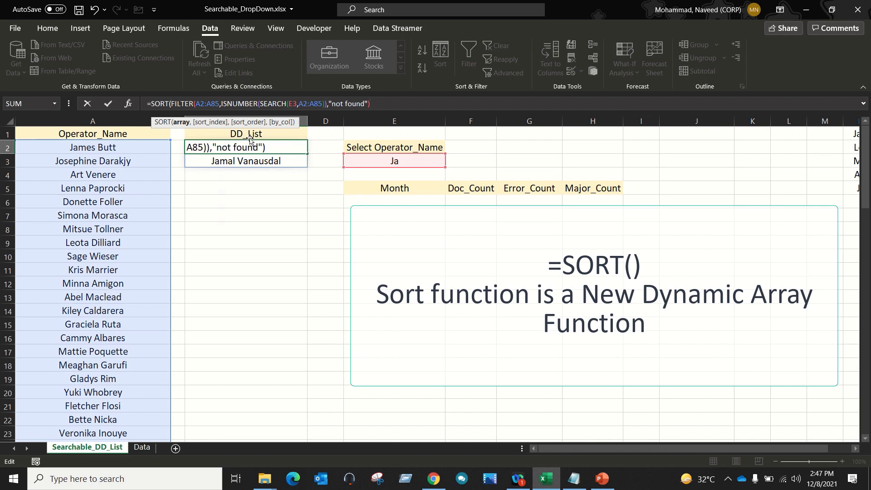
text())
key(Return)
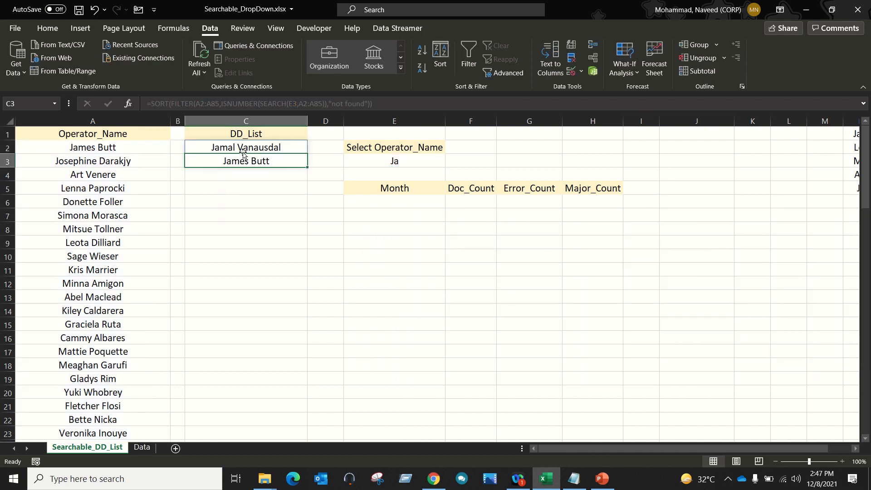
Add a List data validation to cell E3 with the spilled range =$C$2# as its source
click(412, 161)
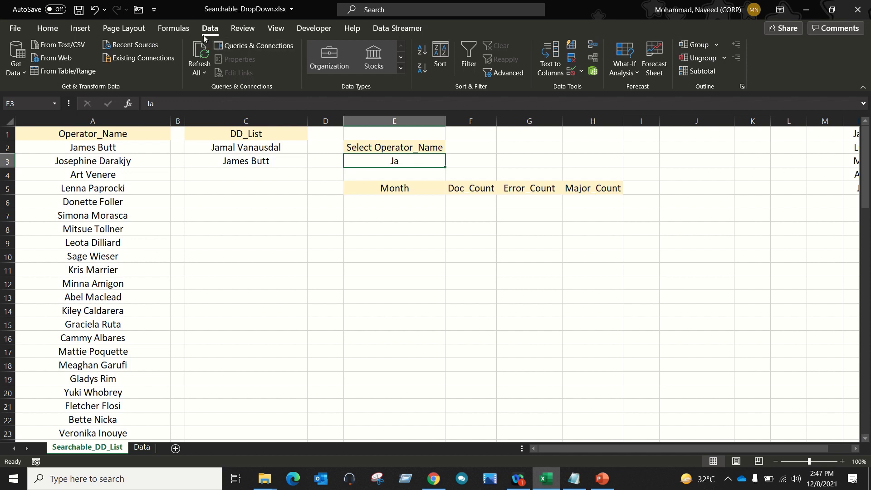
click(573, 73)
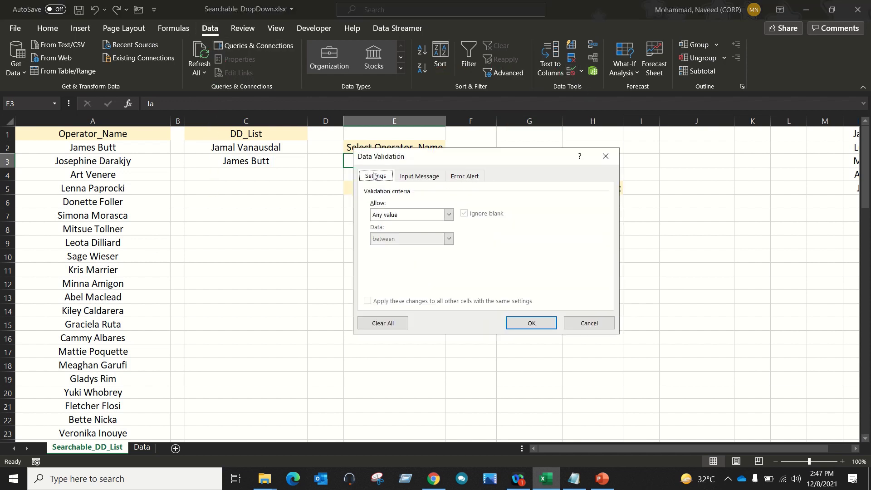
click(391, 213)
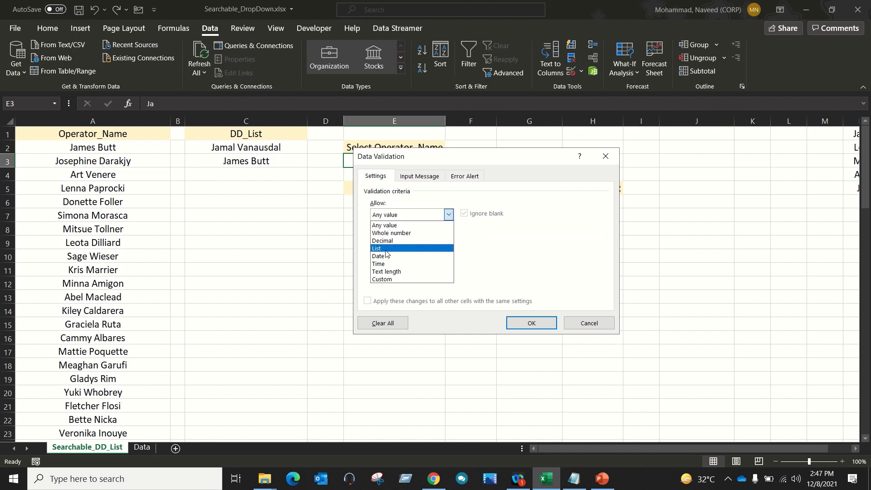
click(385, 249)
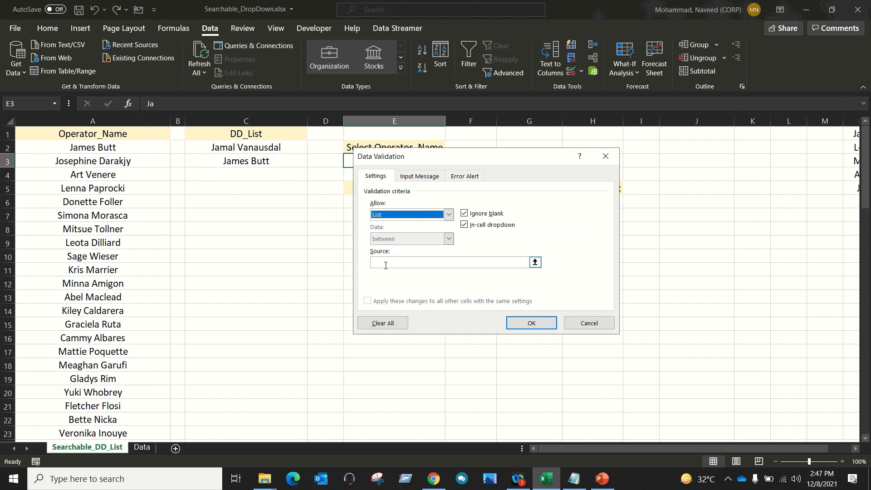
click(386, 262)
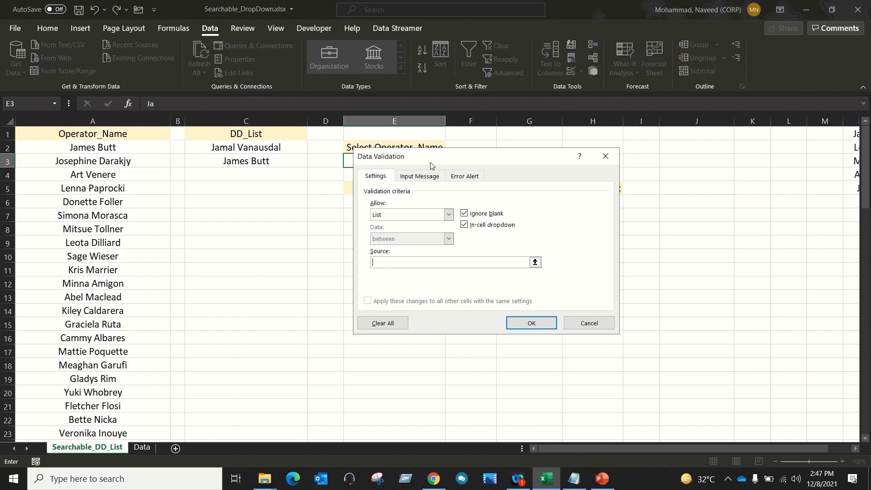
drag(429, 158, 450, 148)
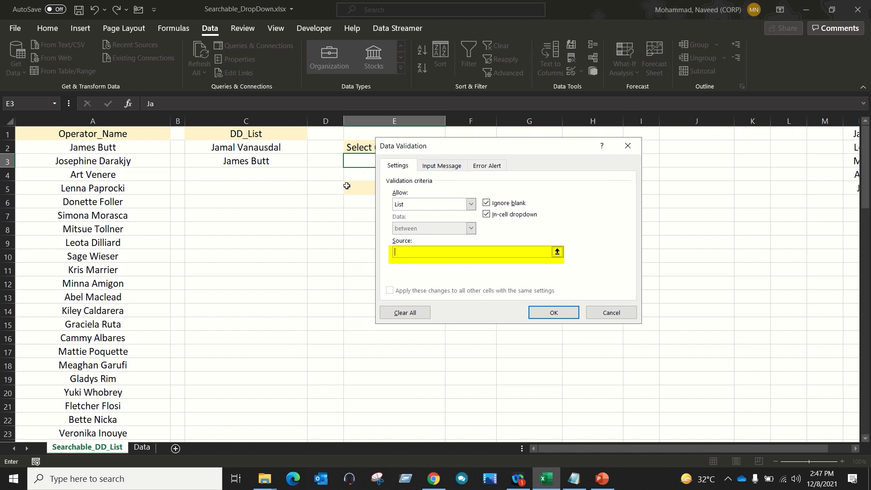
click(256, 148)
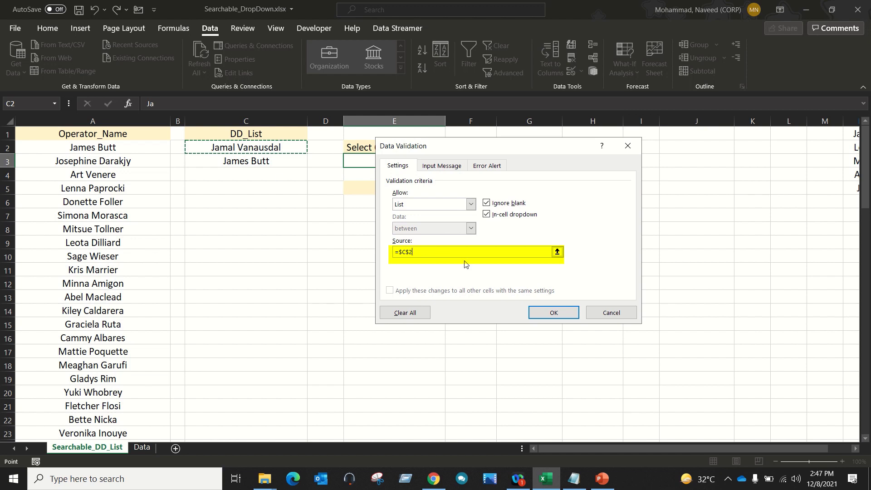
text(#)
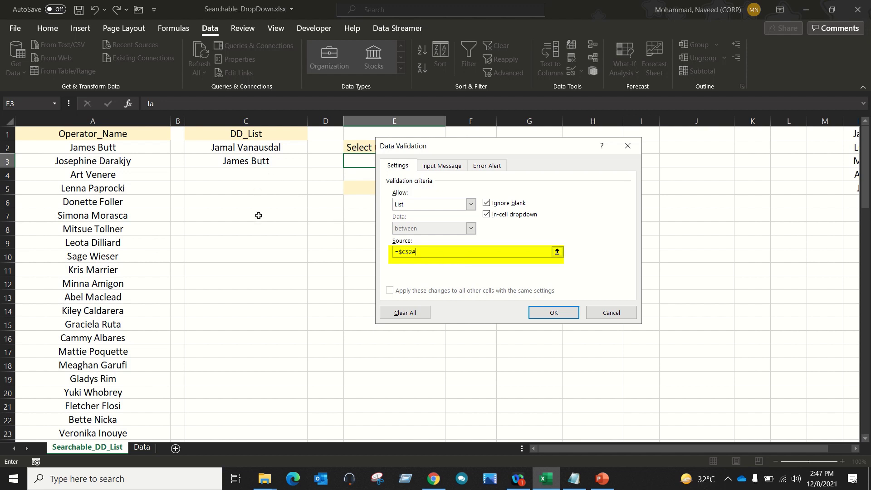
click(540, 313)
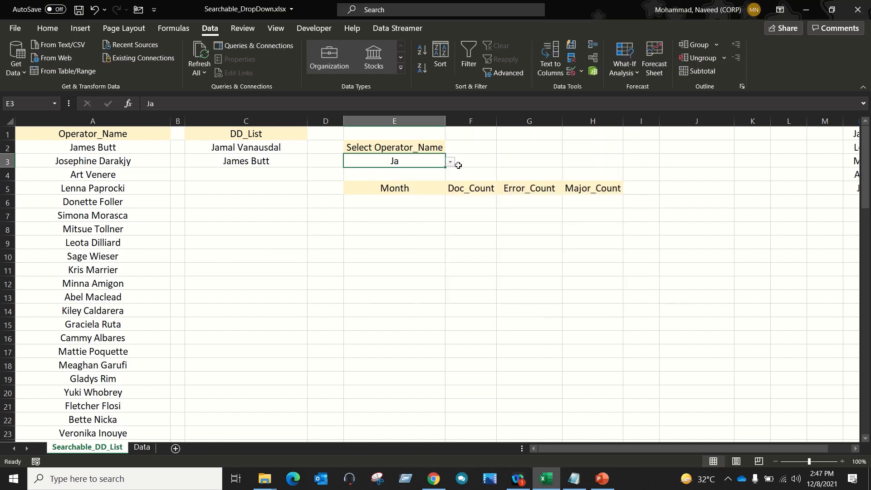
Check the drop-down choices in E3 and try to enter the keyword Len there
click(450, 162)
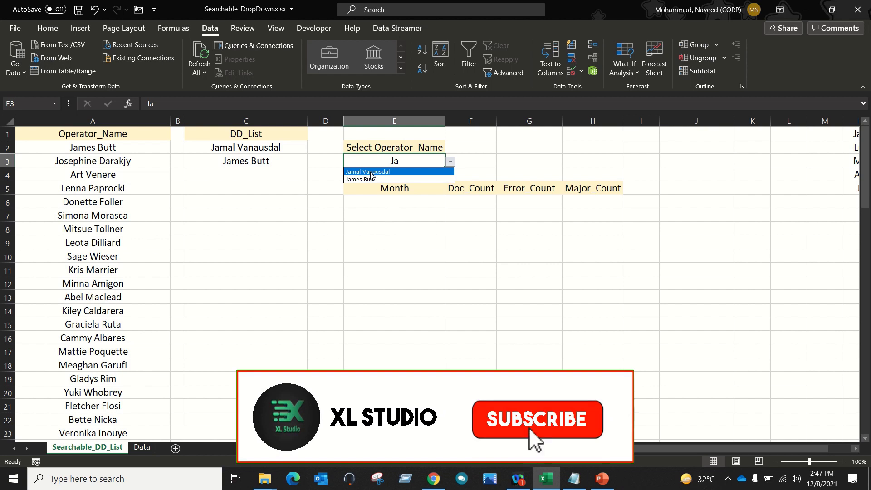
key(Escape)
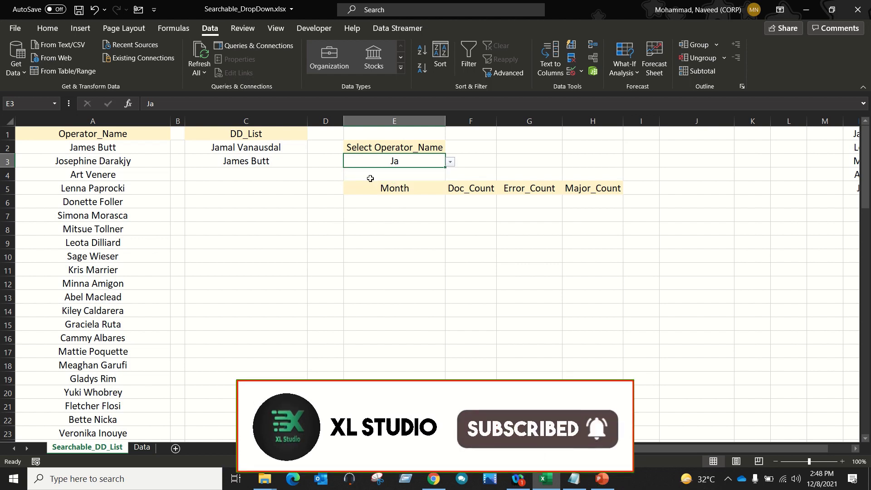
text(Len)
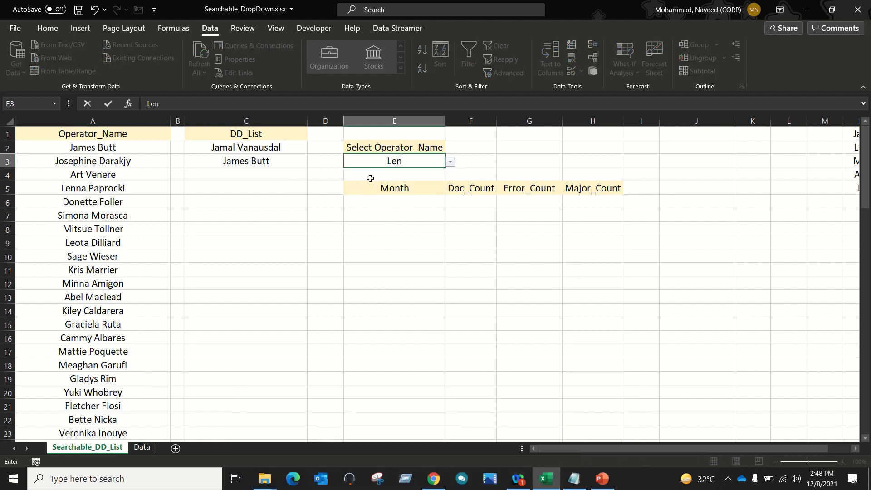
click(450, 163)
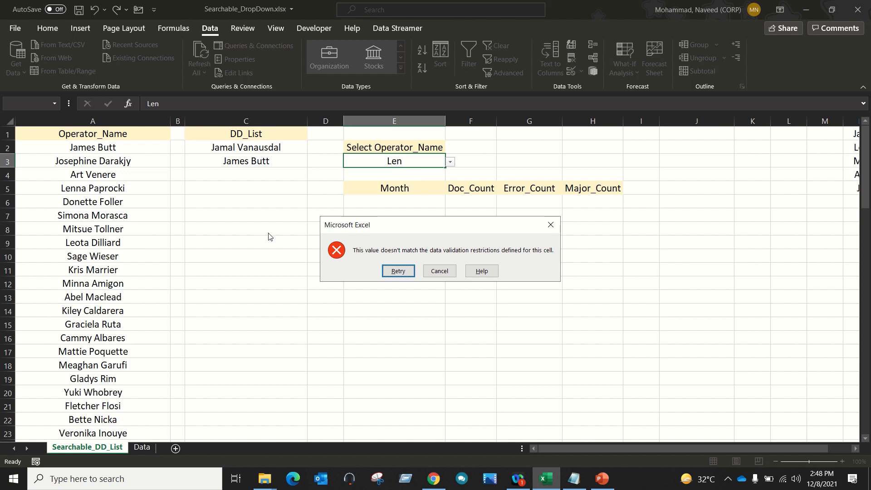
click(444, 274)
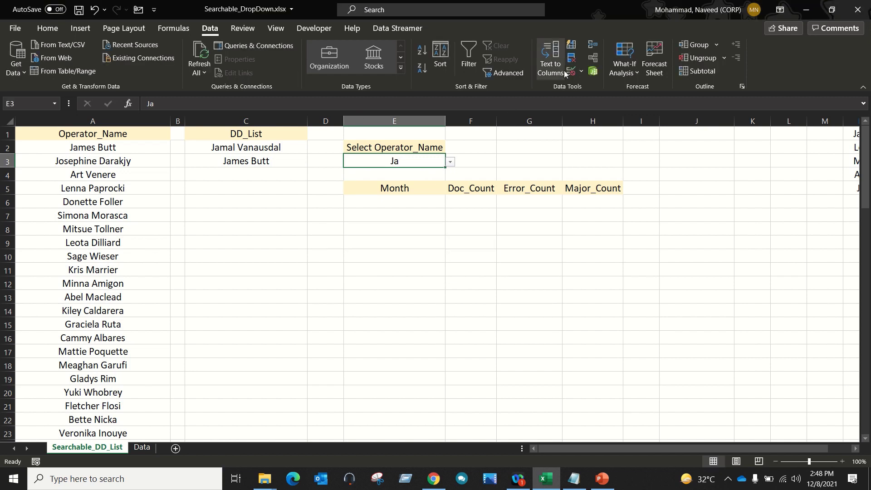
Turn off the error alert for invalid data in E3's data validation
click(570, 74)
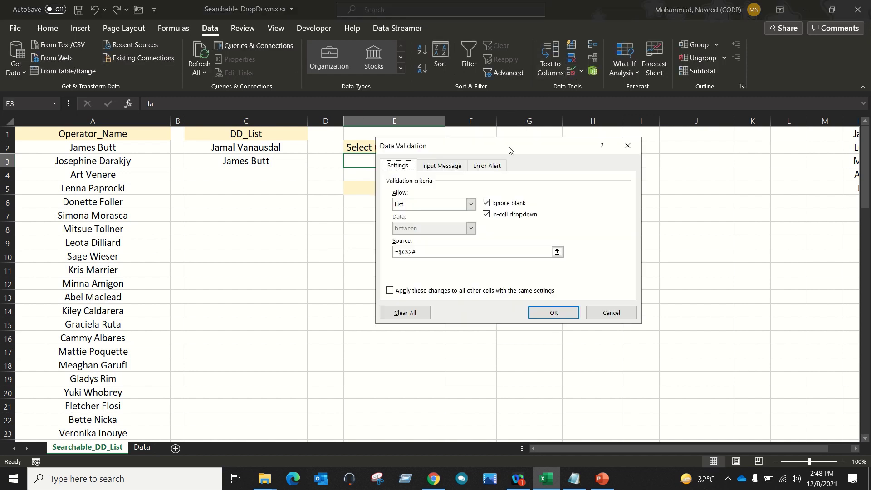
click(491, 170)
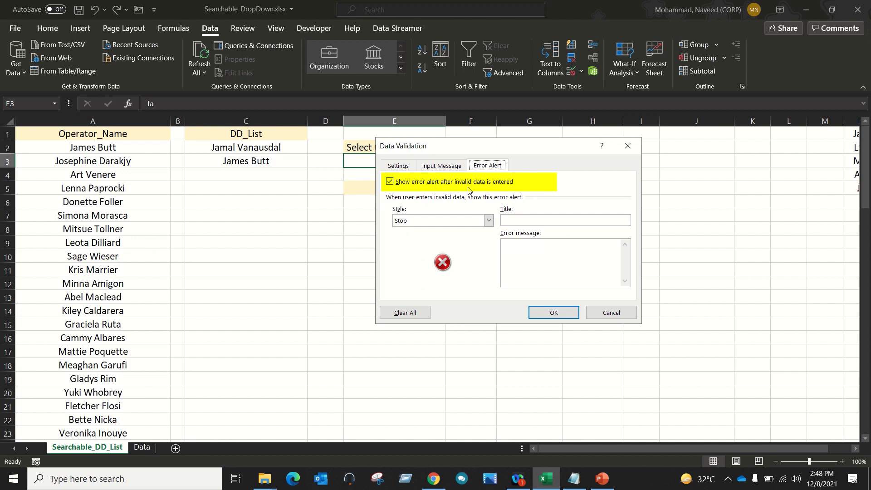
click(411, 187)
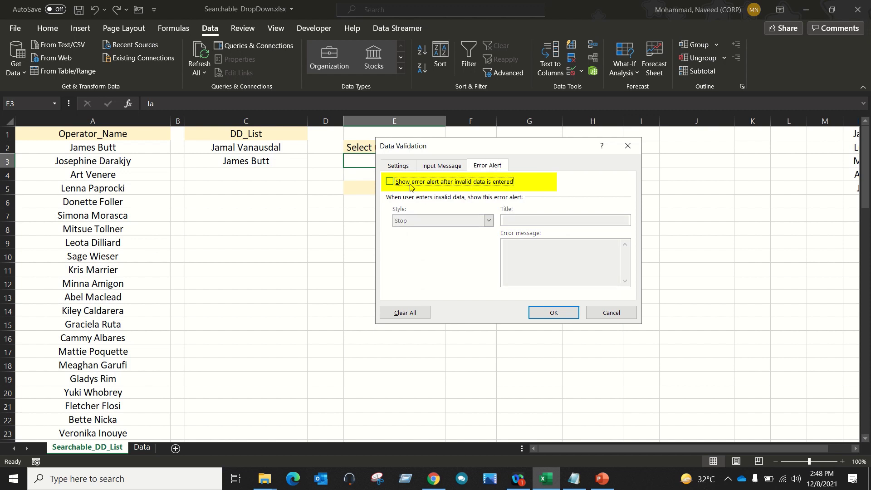
click(547, 312)
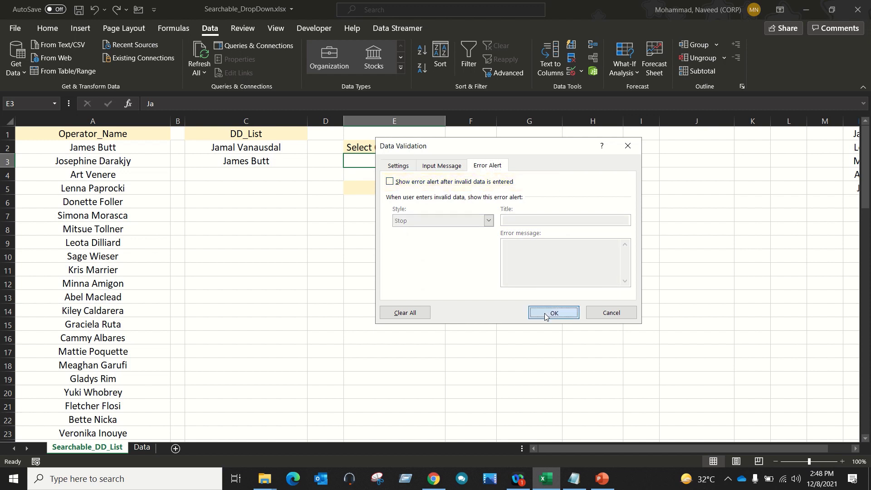
Enter the keyword Len in E3 and check the matching operators in its drop-down
text(Len)
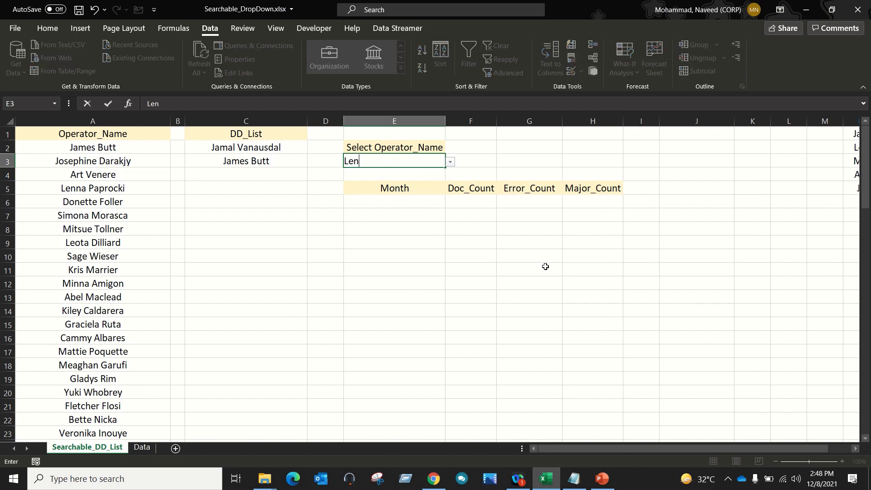
click(450, 162)
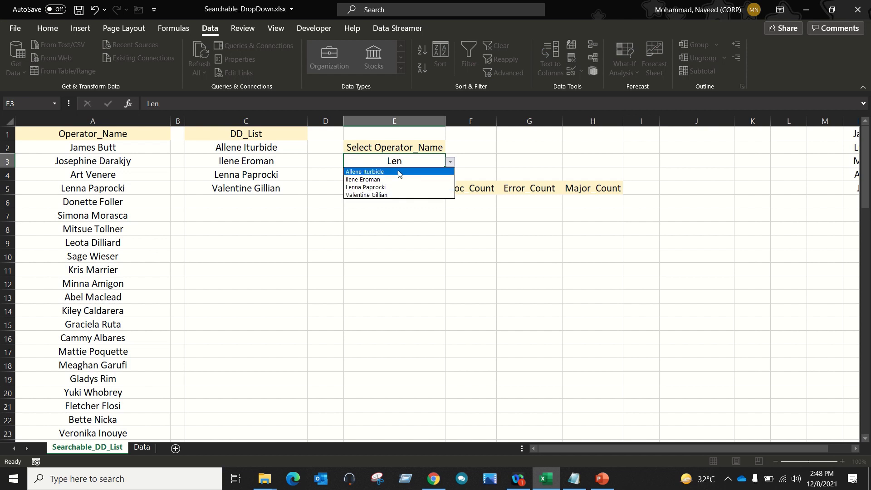
key(Escape)
Search E3 for the keyword Mal and choose the first matching operator from the drop-down
text(Mal)
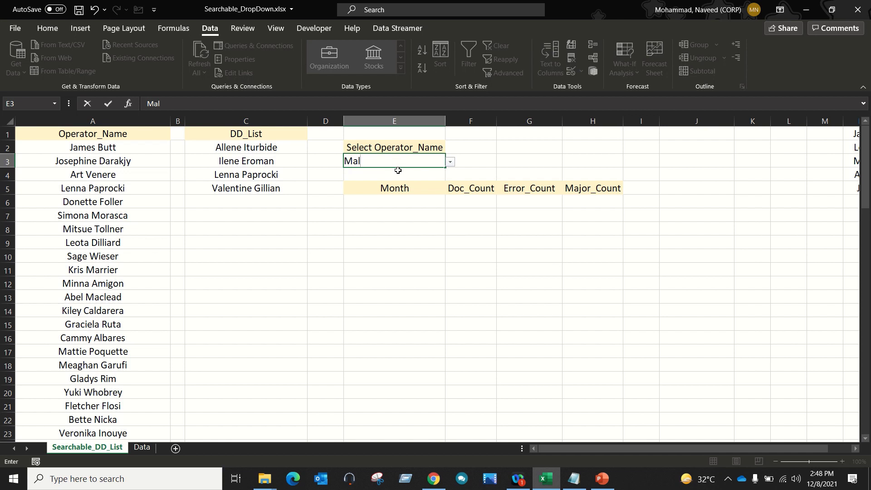
click(451, 162)
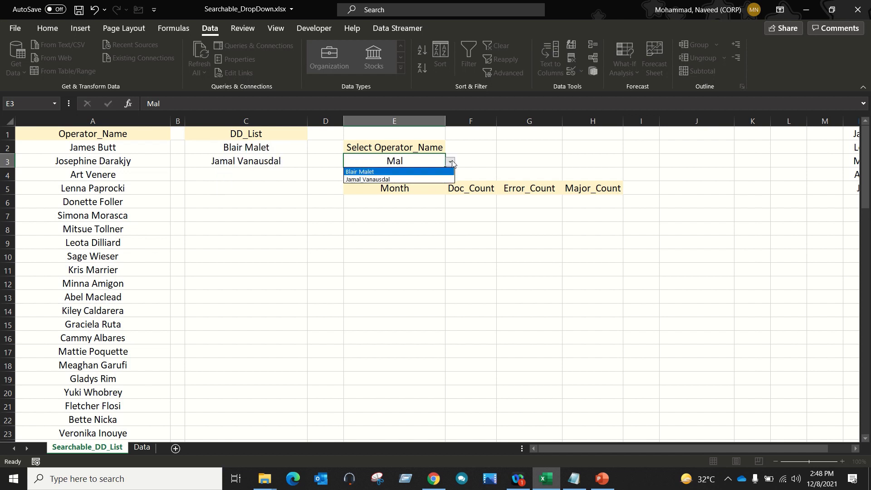
click(384, 172)
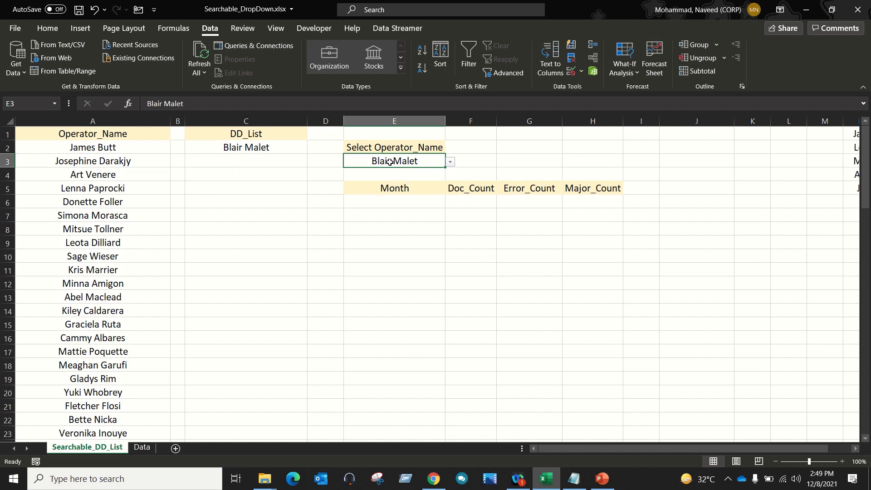
Examine the empty report area E6:H11 and the corresponding Month to Major_Count columns on the Data sheet
drag(395, 198, 589, 270)
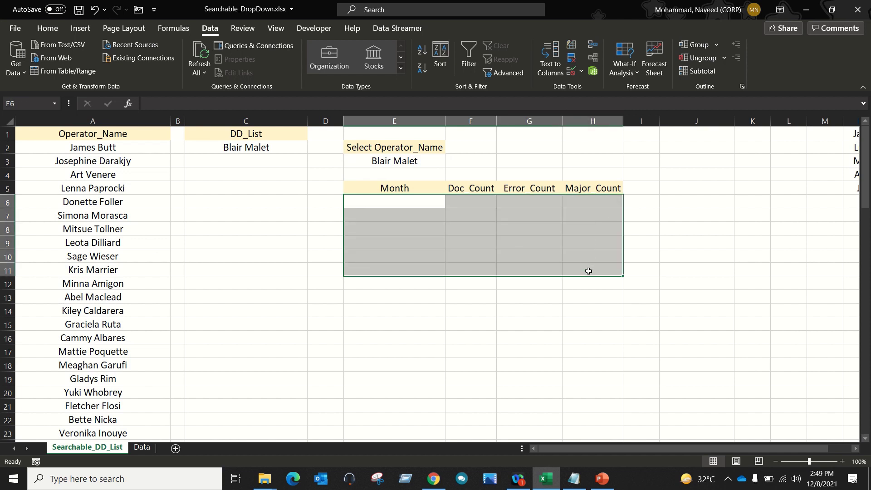
click(428, 207)
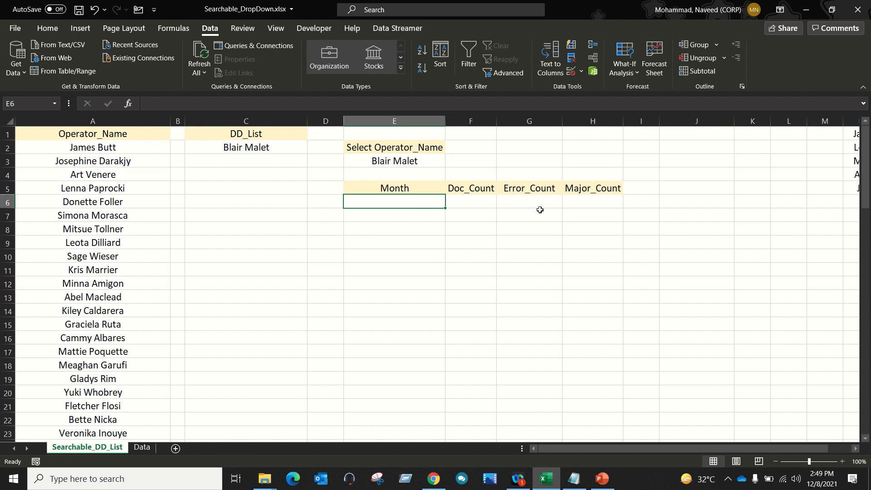
click(145, 448)
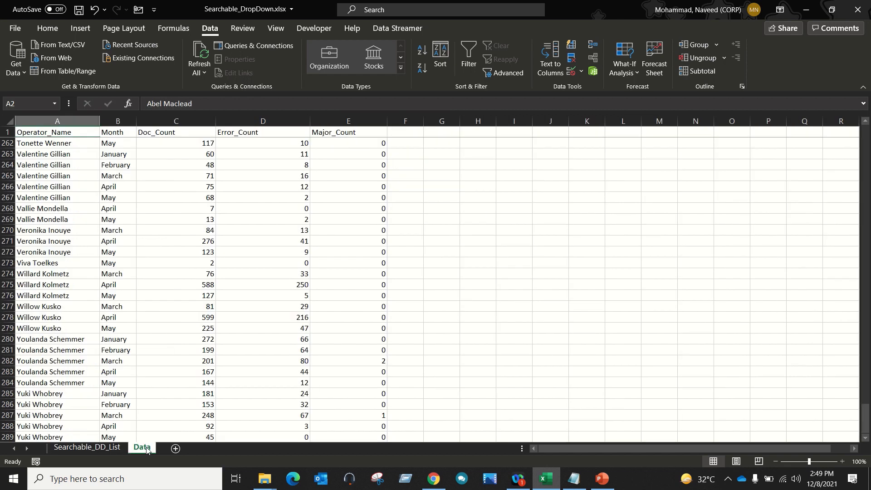
key(ctrl+Home)
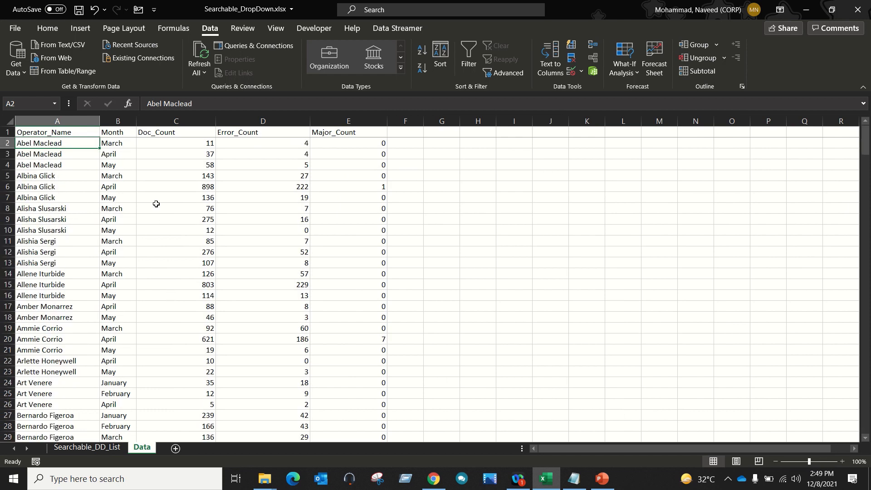
drag(119, 136, 359, 171)
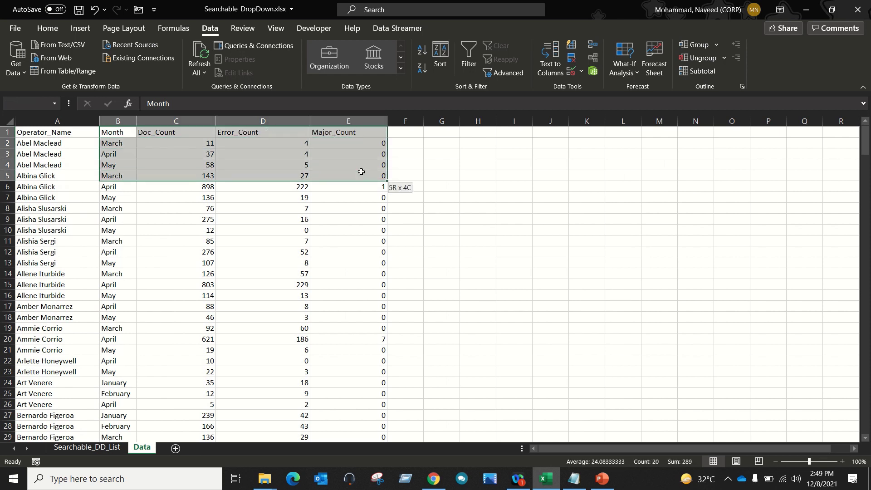
click(87, 447)
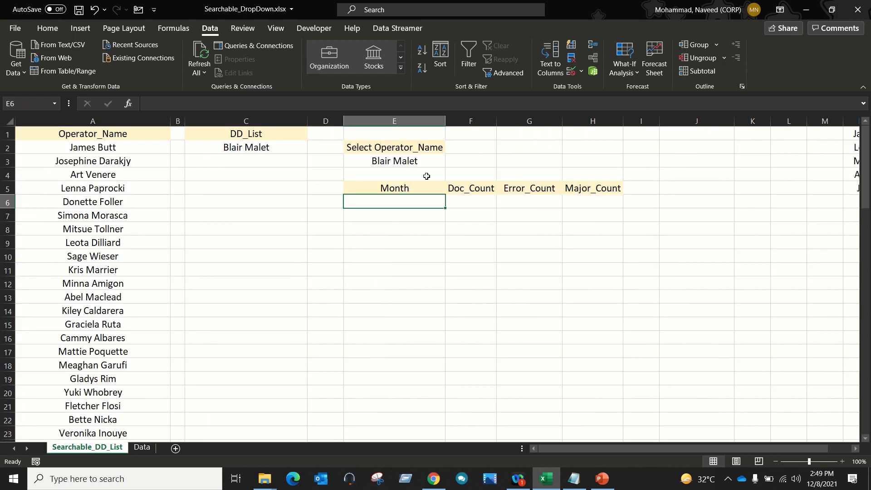
Start a FILTER formula in cell E6 with Data!B2:E289 as its array
text(=FILTER()
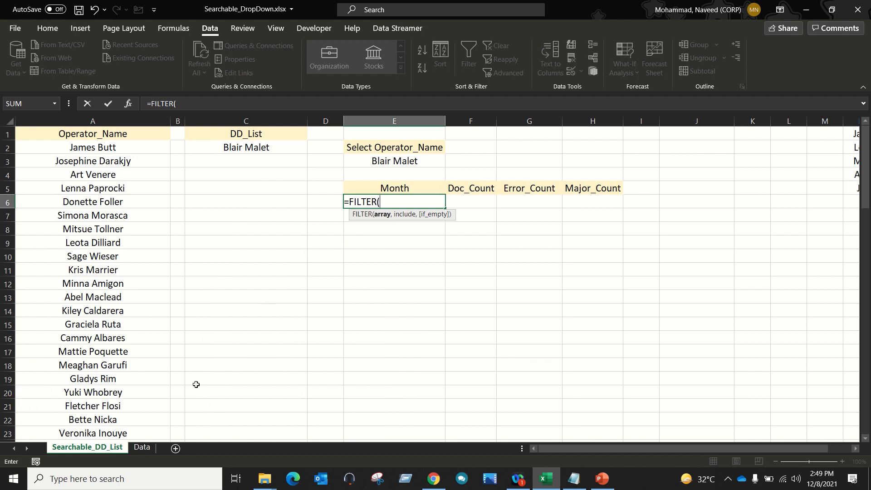
click(143, 448)
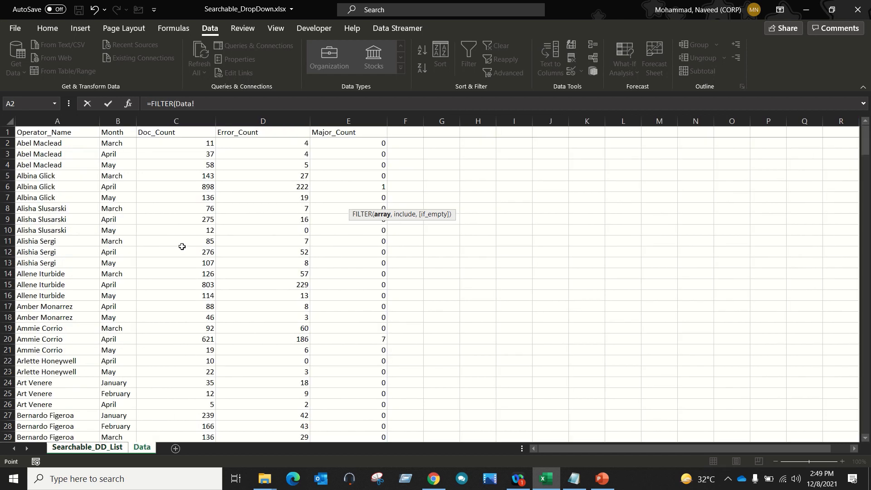
drag(117, 142, 354, 150)
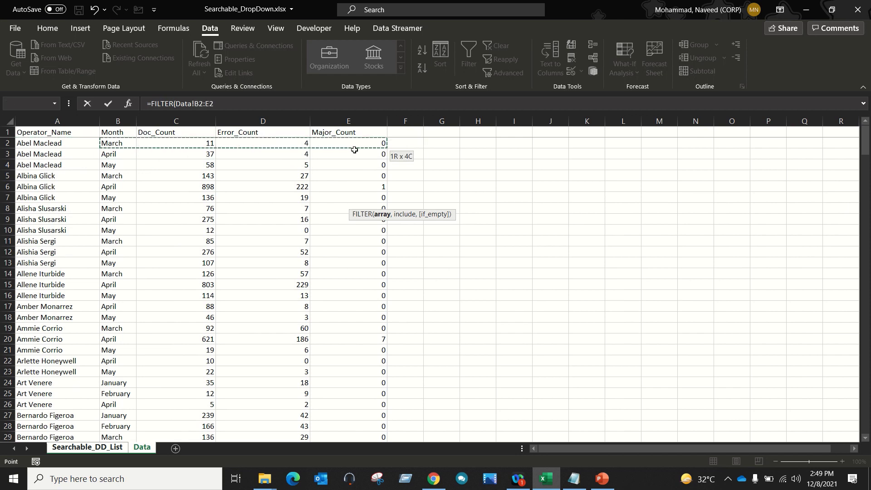
key(ctrl+shift+Down)
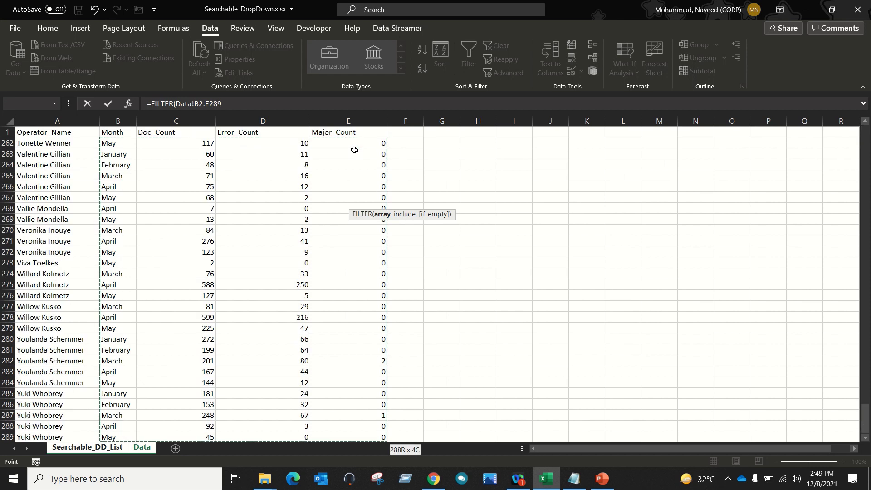
Set the FILTER include condition to match Data!A2:A289 against the selected operator in Searchable_DD_List!E3
text(,)
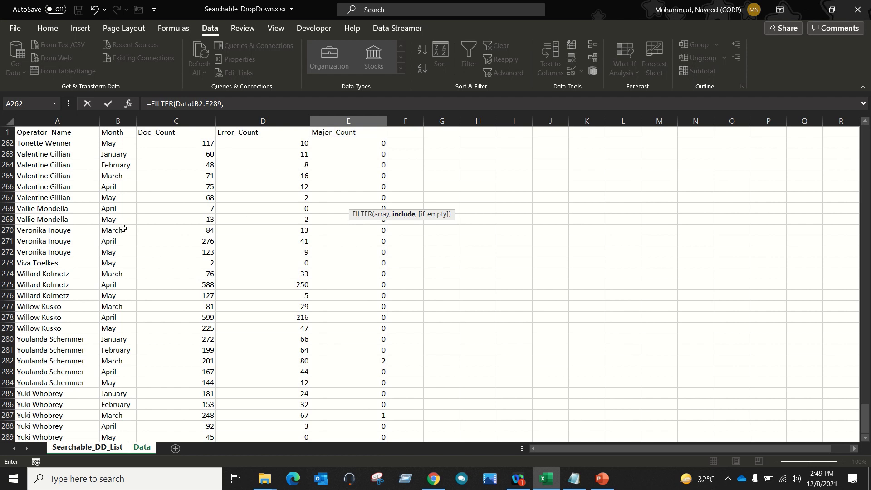
click(123, 229)
key(ctrl+Home)
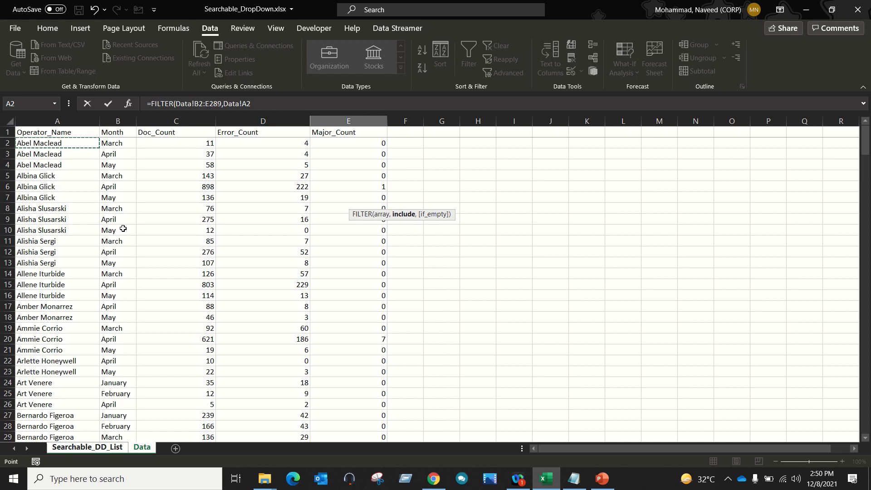
key(ctrl+shift+Down)
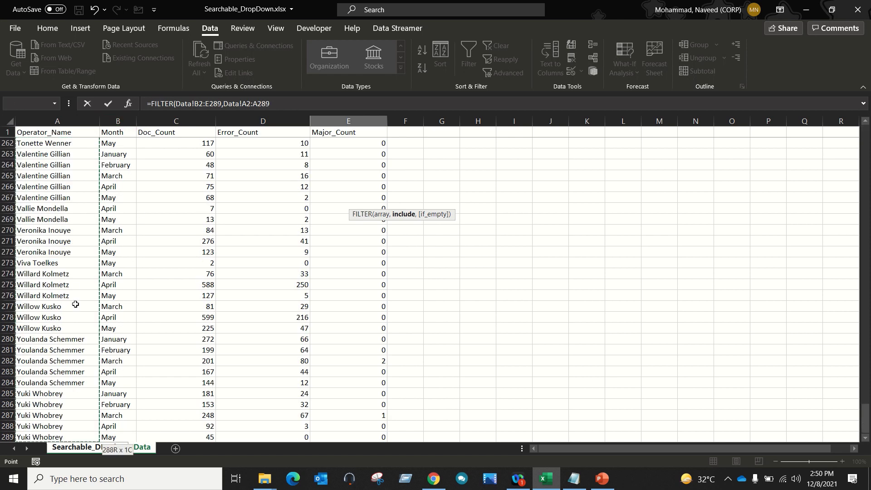
text(=)
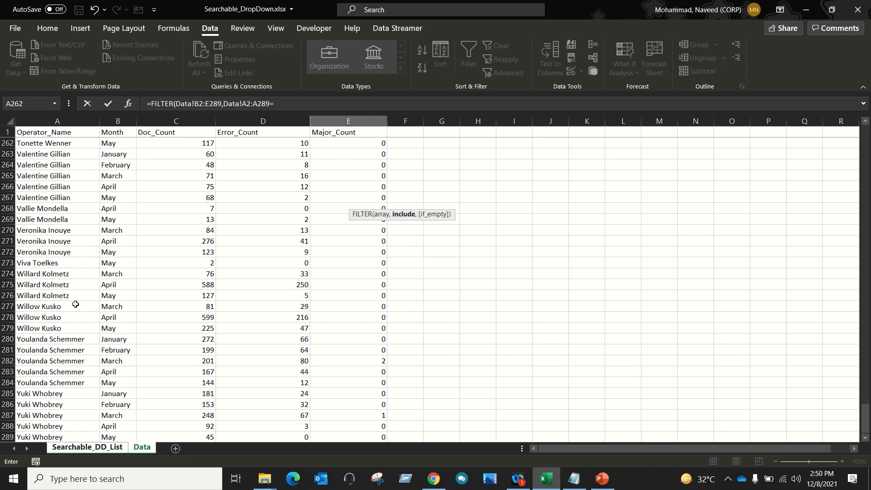
click(98, 448)
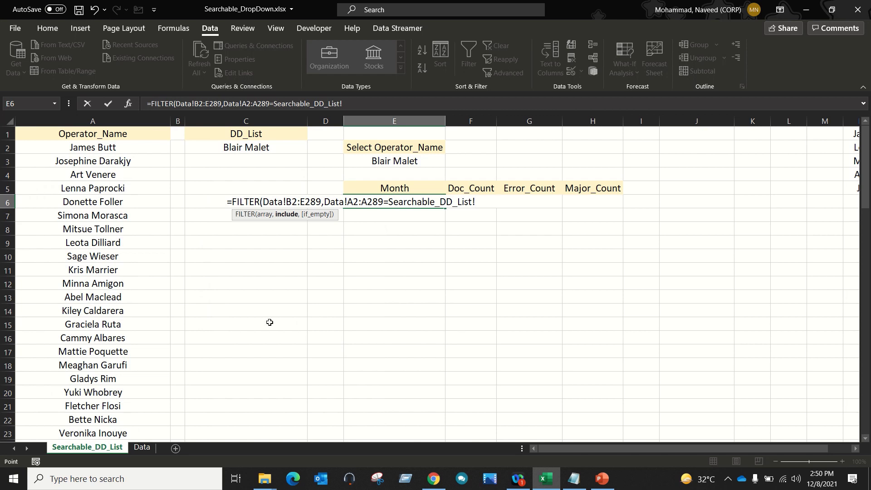
click(413, 161)
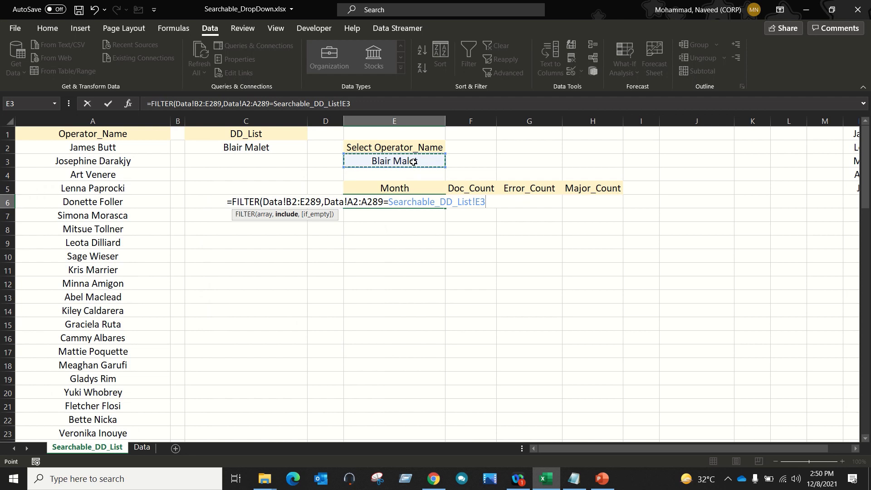
Add "not found" as the if_empty argument and complete the FILTER formula in E6
text(,)
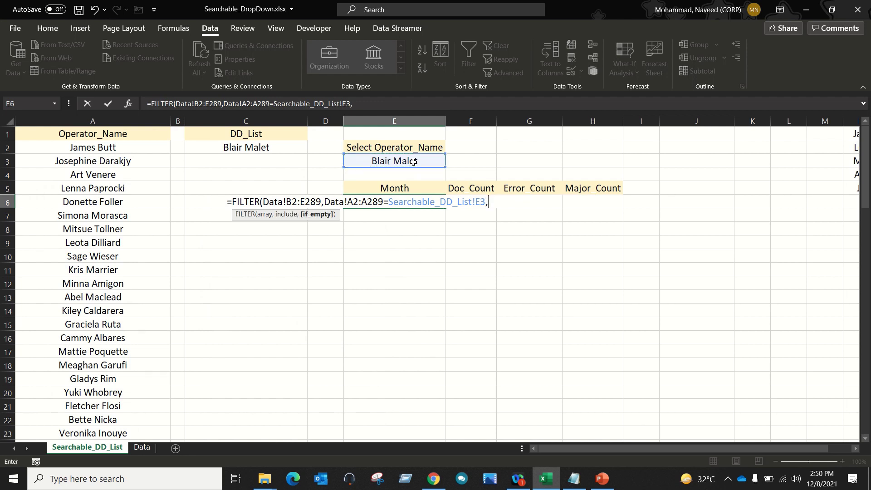
text("not found"))
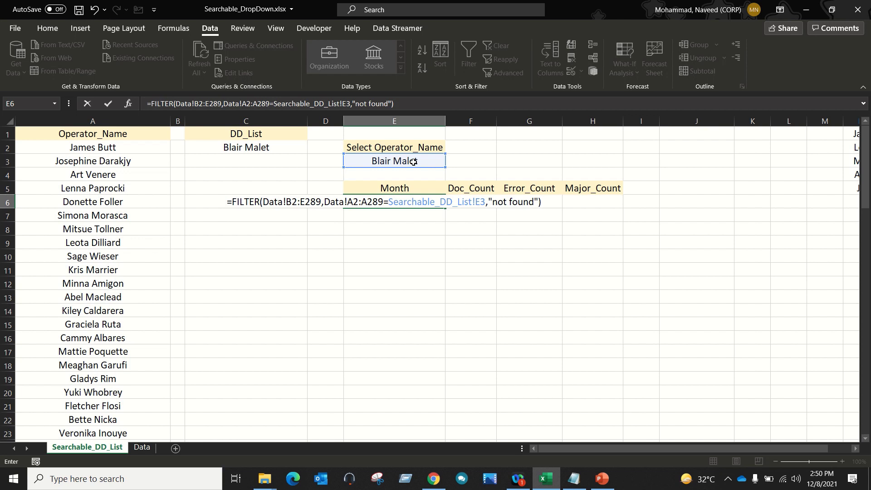
key(Return)
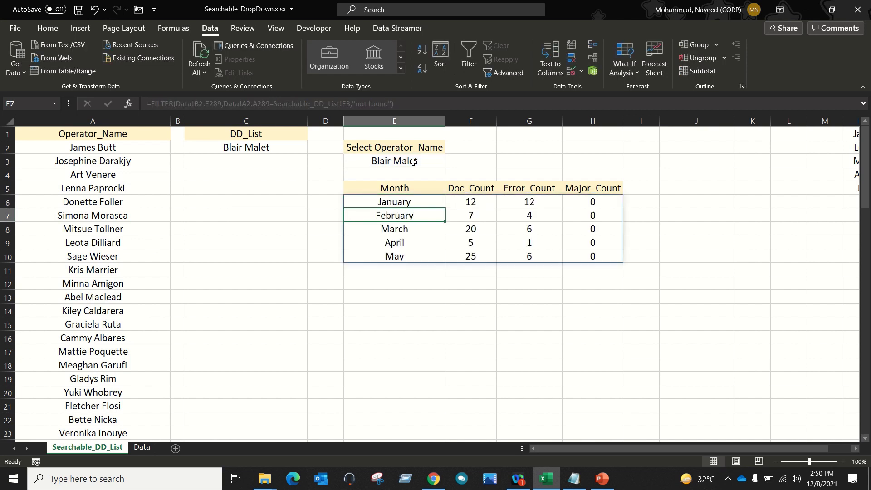
Search E3 for the keyword Len, choose the third matching operator from the drop-down, and review the filtered report in E6:H10
click(413, 162)
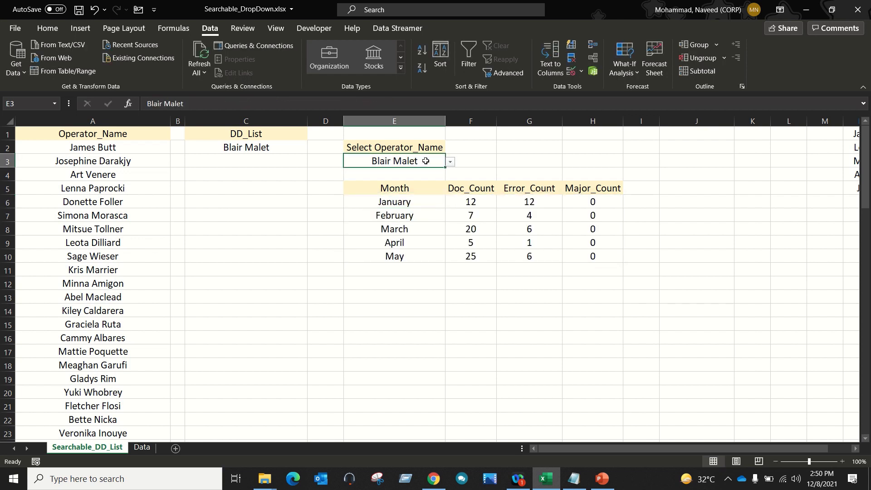
text(Len)
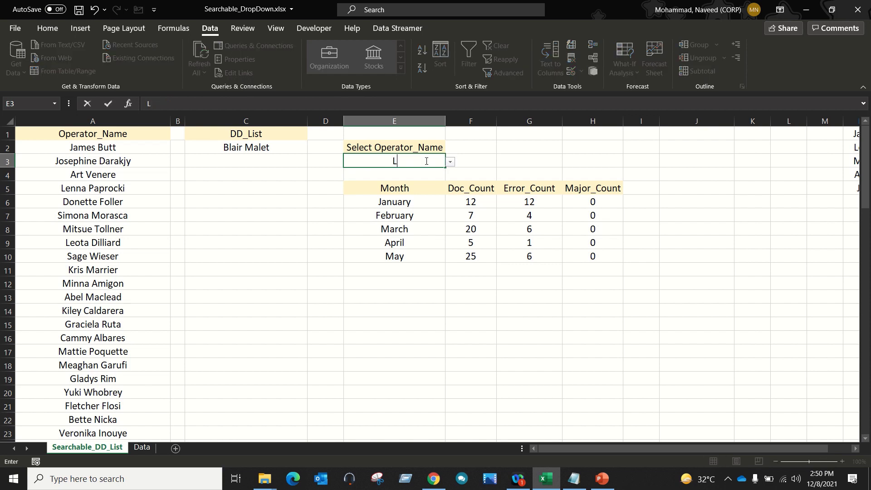
click(451, 162)
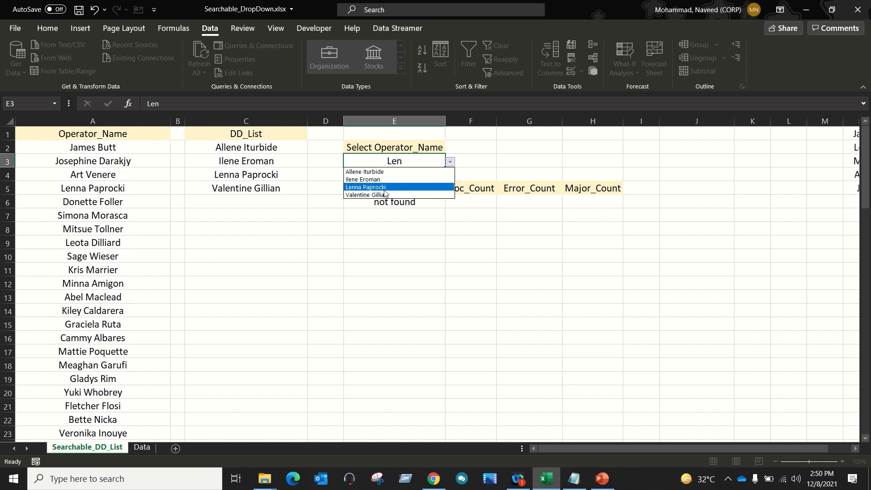
click(384, 190)
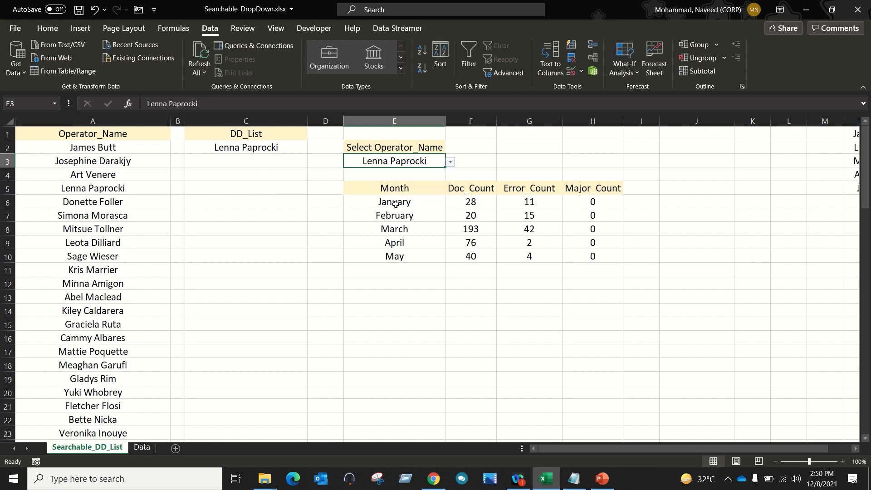
drag(393, 205, 593, 254)
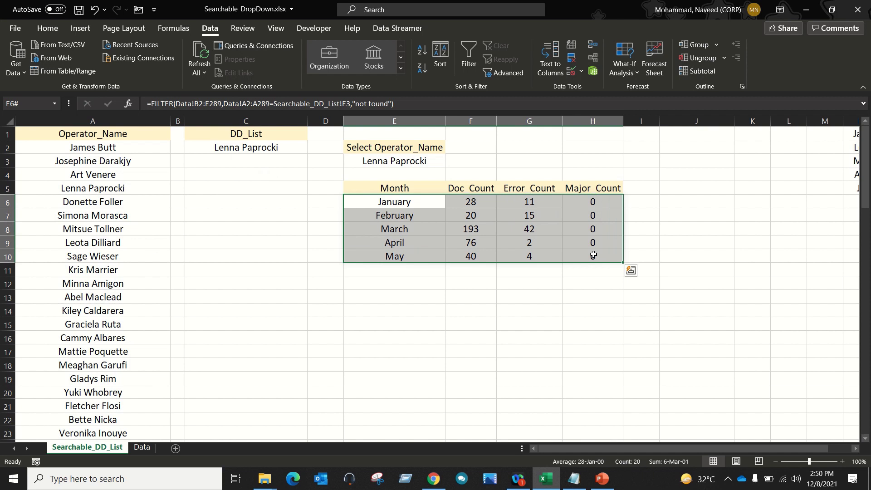
click(424, 162)
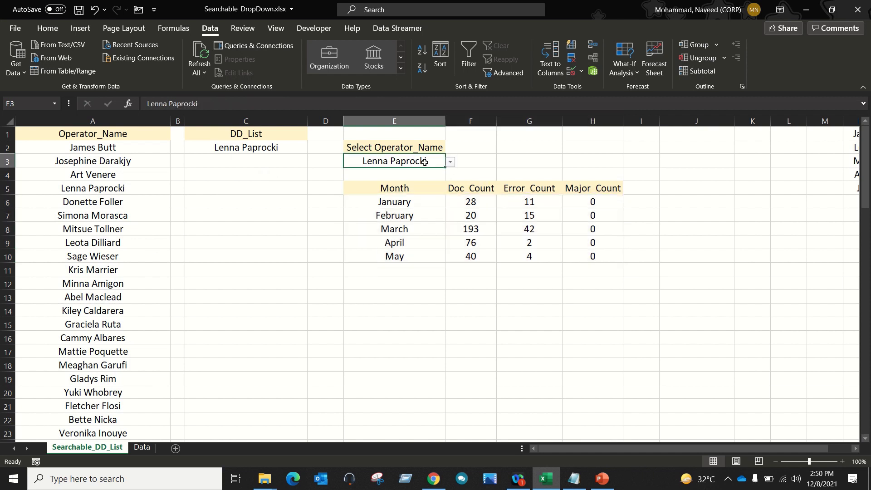